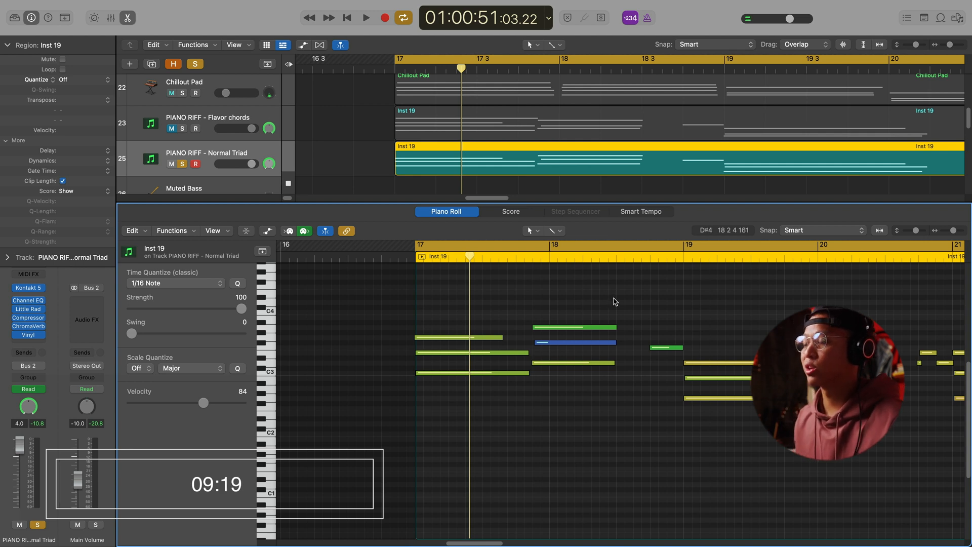
Step: Play back the soloed PIANO RIFF - Normal Triad track and stop it around bar 21
{"action": "key", "text": "space"}
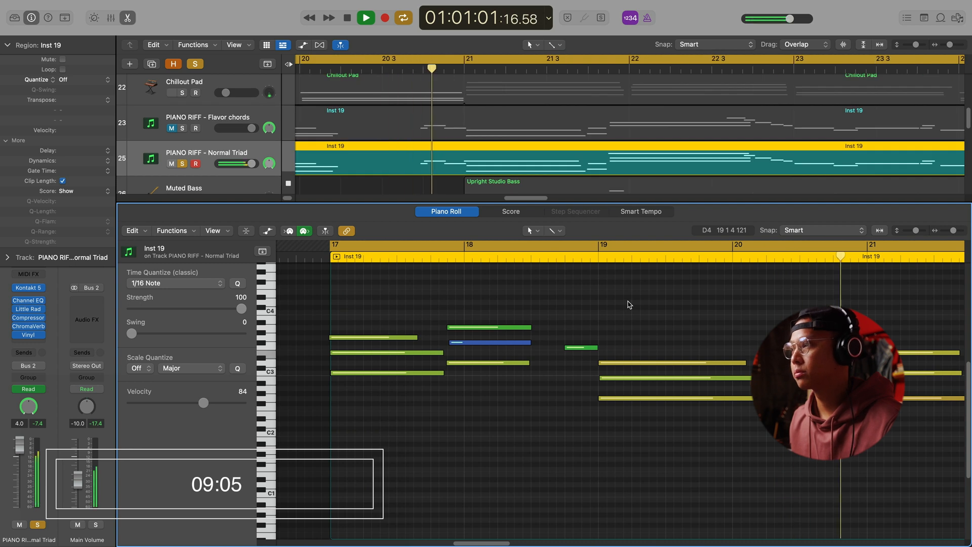
{"action": "scroll", "coordinate": [629, 305], "scroll_direction": "left", "scroll_amount": 3}
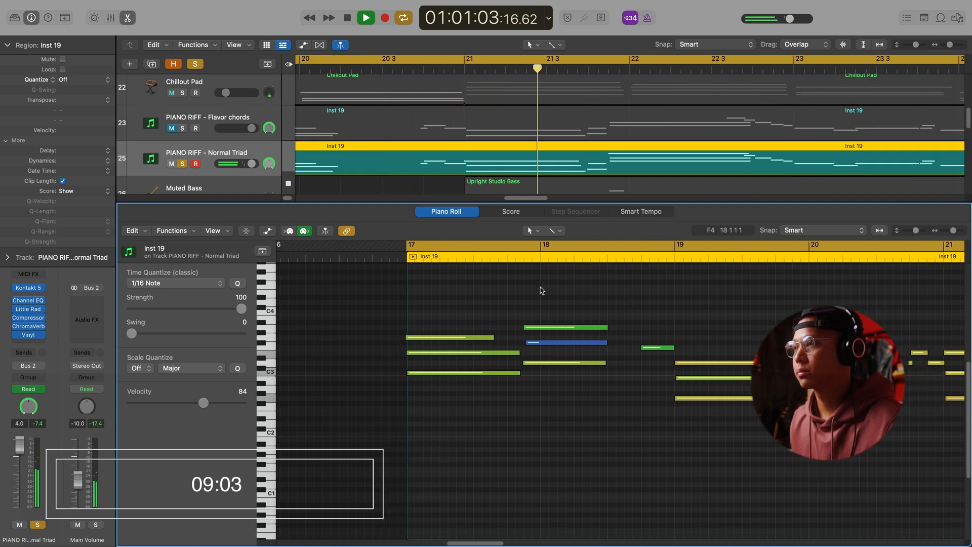
{"action": "key", "text": "space"}
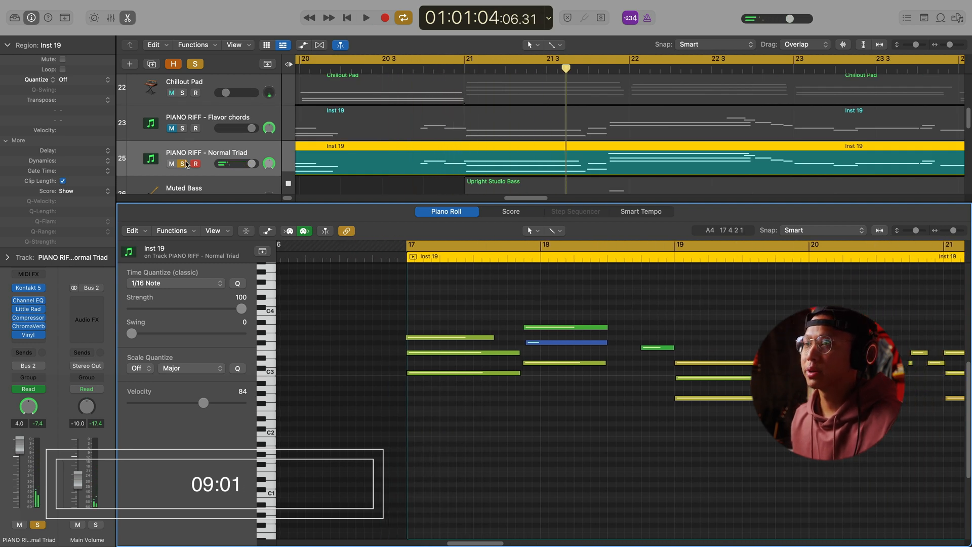
Step: Solo the PIANO RIFF - Flavor chords track instead of Normal Triad and show its Inst 19 region in the Piano Roll
{"action": "left_click", "coordinate": [182, 163]}
{"action": "left_click", "coordinate": [183, 129]}
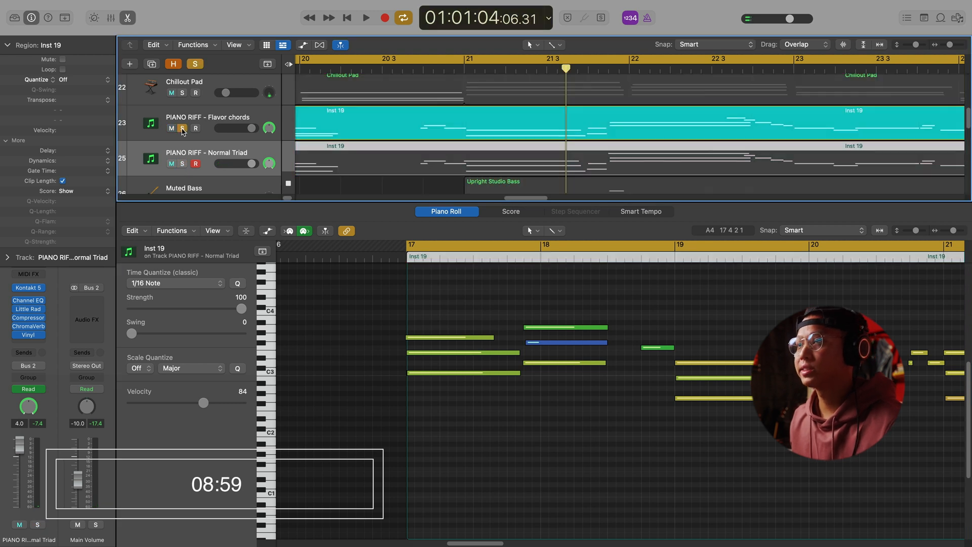
{"action": "scroll", "coordinate": [655, 187], "scroll_direction": "left", "scroll_amount": 3}
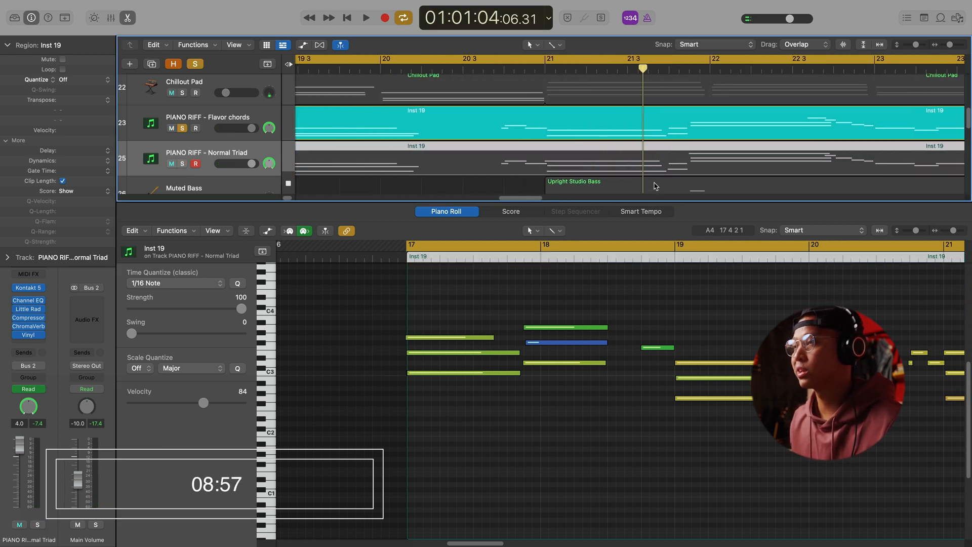
{"action": "scroll", "coordinate": [655, 187], "scroll_direction": "left", "scroll_amount": 6}
{"action": "left_click", "coordinate": [543, 118]}
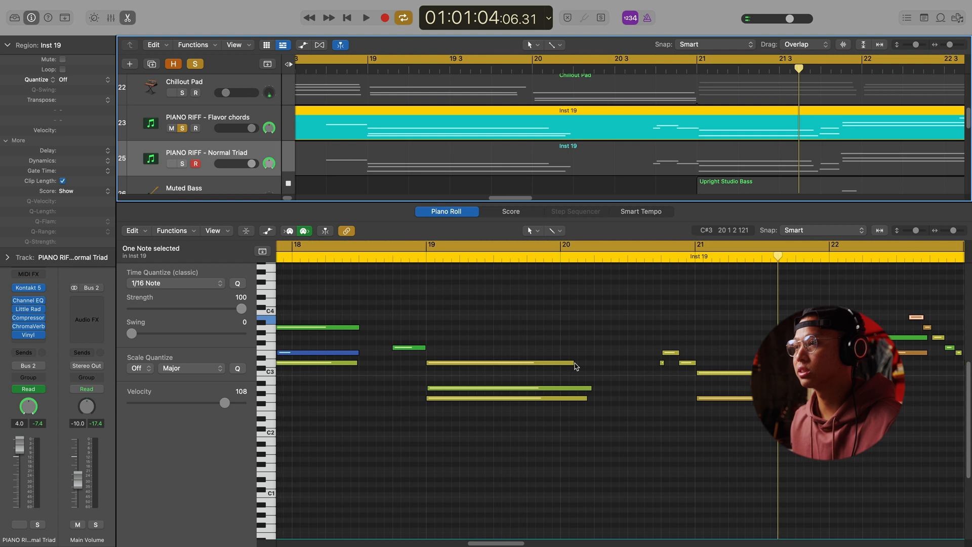
{"action": "scroll", "coordinate": [573, 369], "scroll_direction": "left", "scroll_amount": 10}
Step: Play back the soloed Flavor chords riff from bar 17 while following its notes in the Piano Roll
{"action": "key", "text": "space"}
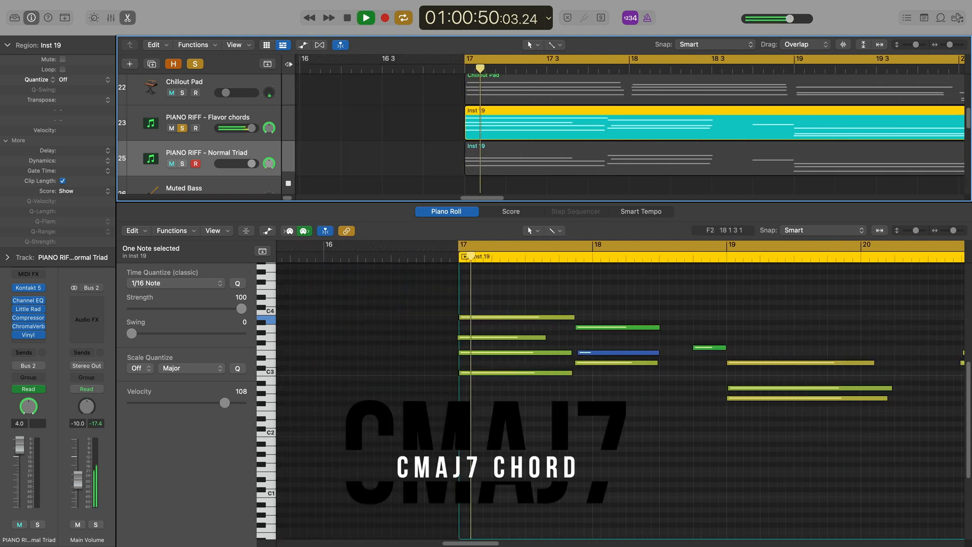
{"action": "scroll", "coordinate": [573, 370], "scroll_direction": "right", "scroll_amount": 3}
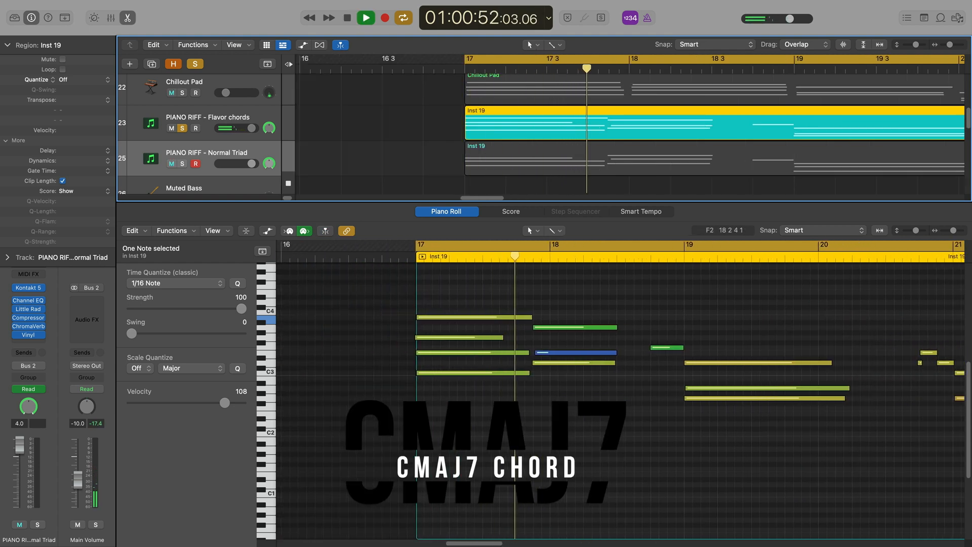
{"action": "scroll", "coordinate": [592, 399], "scroll_direction": "right", "scroll_amount": 2}
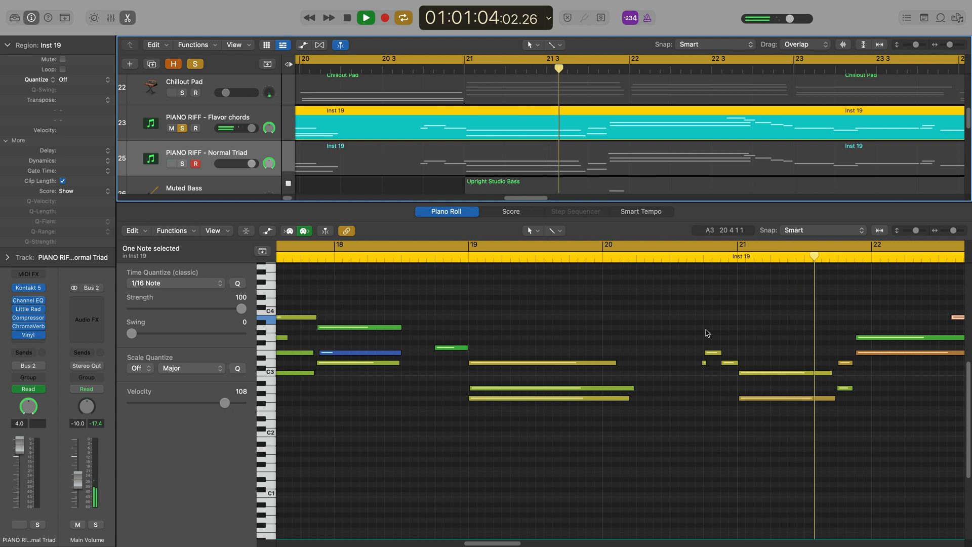
{"action": "key", "text": "space"}
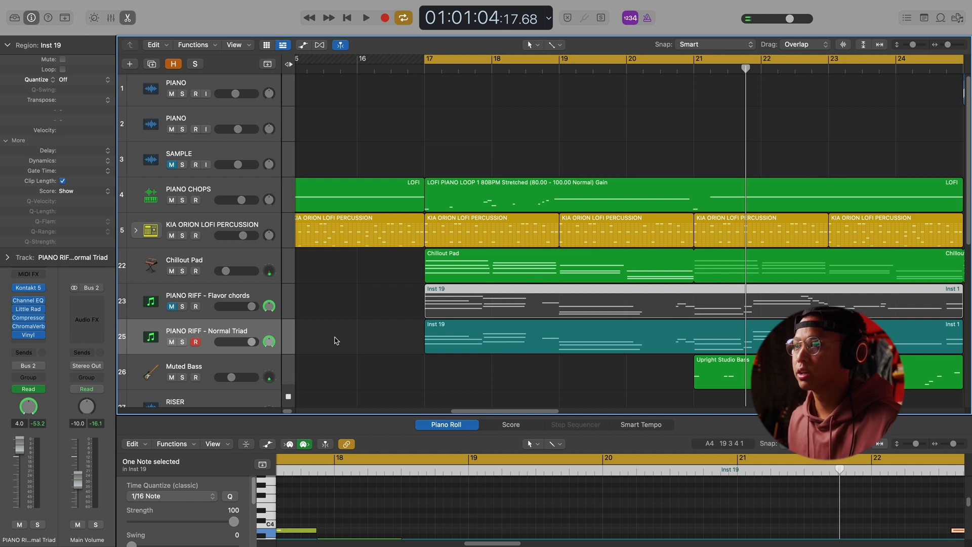
Step: Play the full mix from bar 17 with the Normal Triad riff active
{"action": "key", "text": "space"}
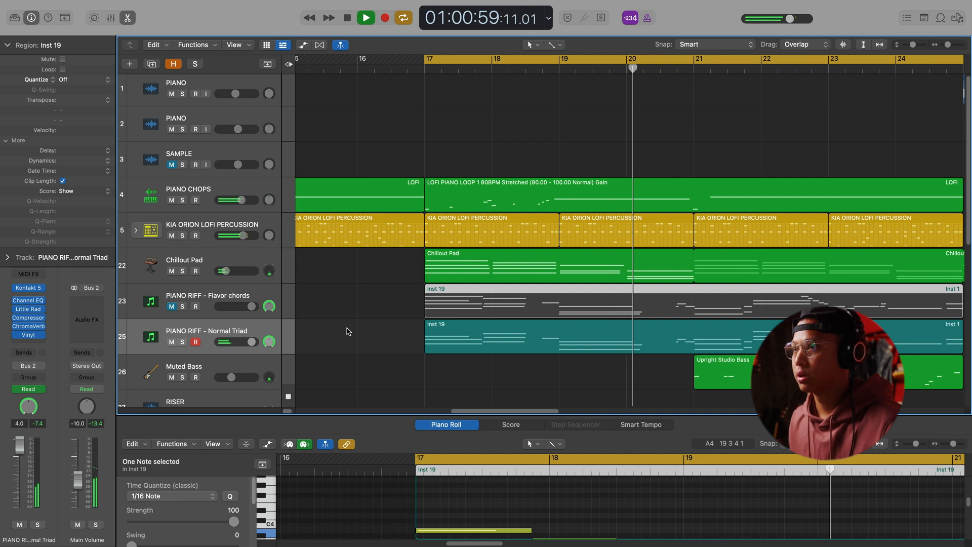
{"action": "key", "text": "space"}
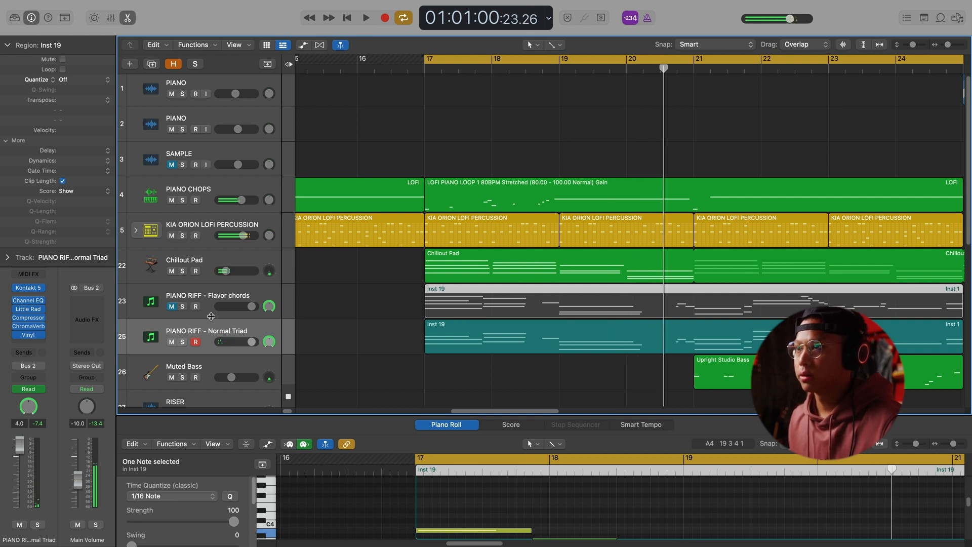
Step: Mute the Normal Triad track, unmute the Flavor chords track, and play the full mix with that riff
{"action": "left_click", "coordinate": [183, 307]}
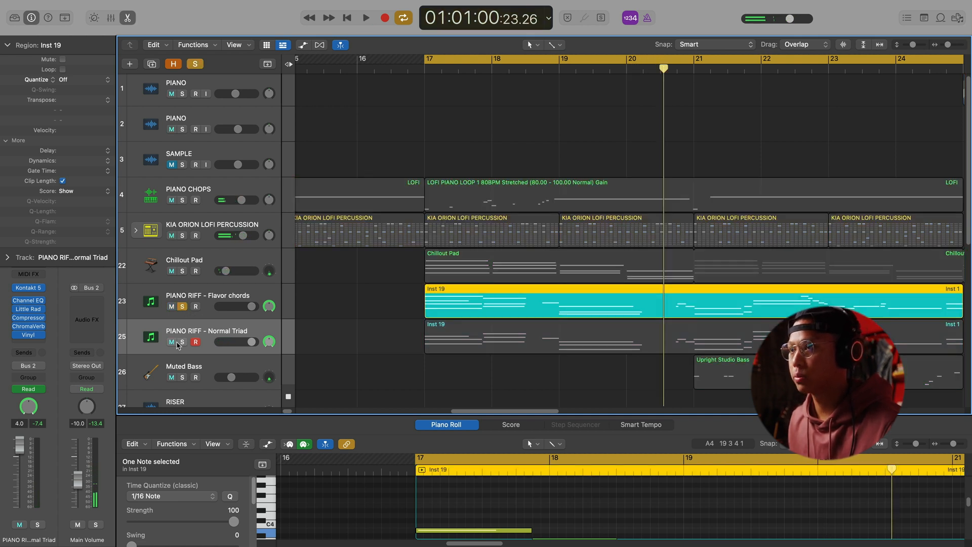
{"action": "left_click", "coordinate": [183, 306]}
{"action": "left_click", "coordinate": [172, 342]}
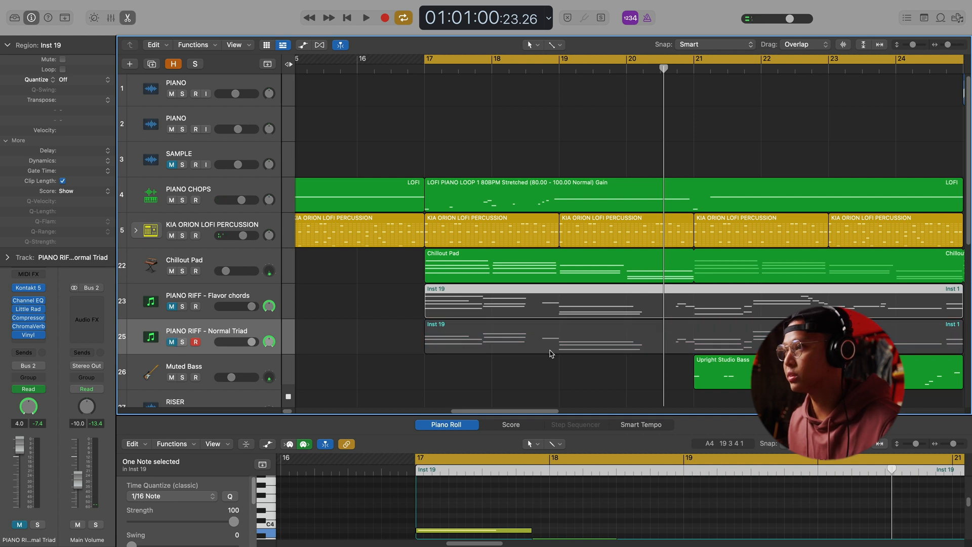
{"action": "left_click", "coordinate": [172, 307]}
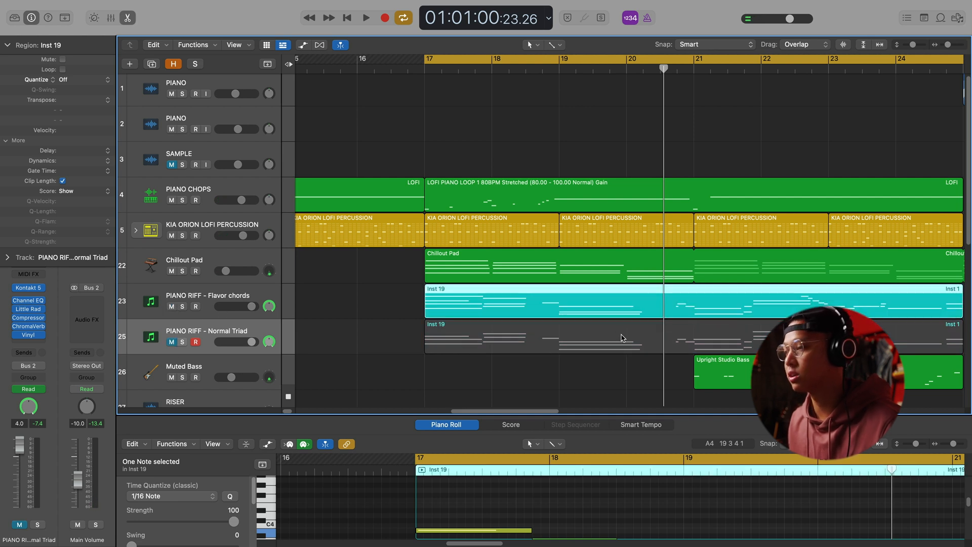
{"action": "key", "text": "space"}
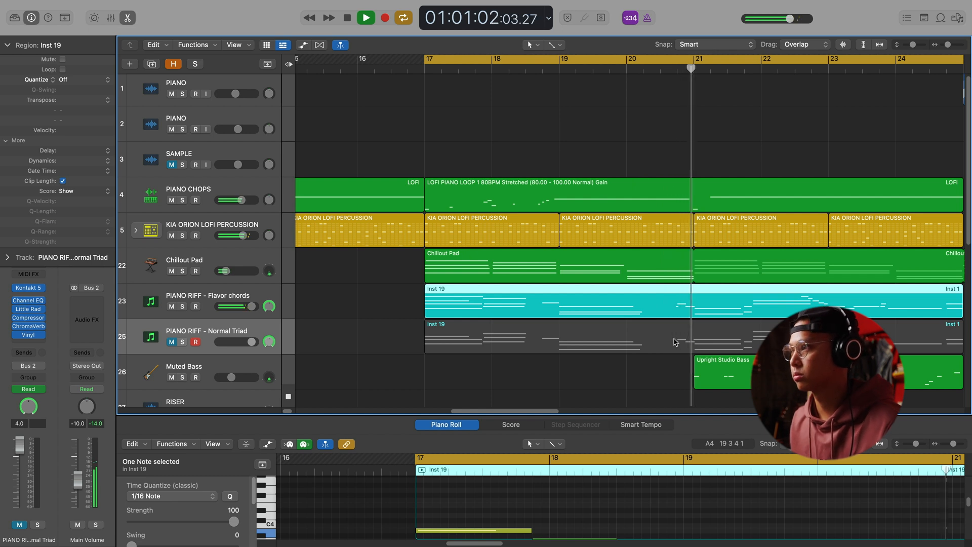
{"action": "key", "text": "space"}
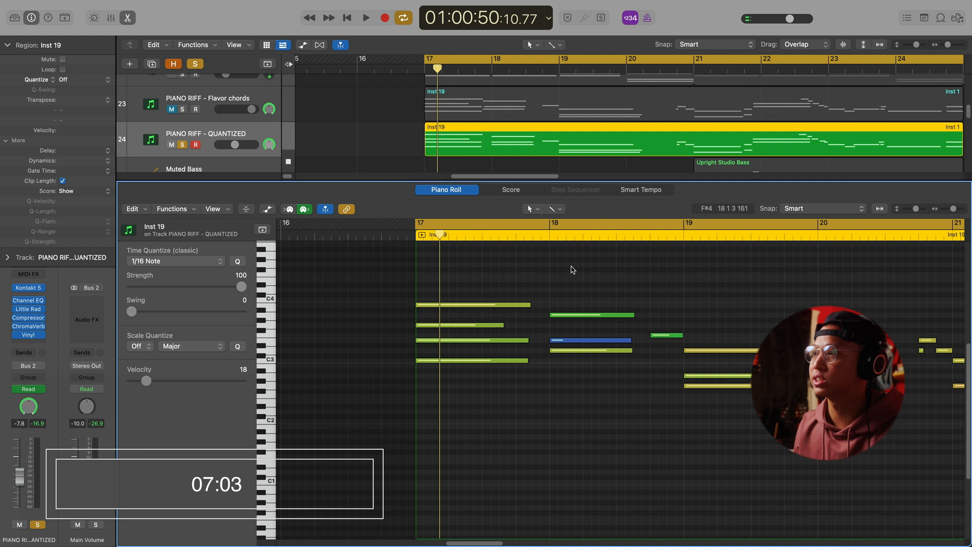
Step: Select the Cmaj7 chord notes at bar 17 of the PIANO RIFF - QUANTIZED region and play the soloed track twice
{"action": "left_click_drag", "start_coordinate": [571, 284], "coordinate": [587, 390]}
{"action": "left_click_drag", "start_coordinate": [441, 273], "coordinate": [460, 443]}
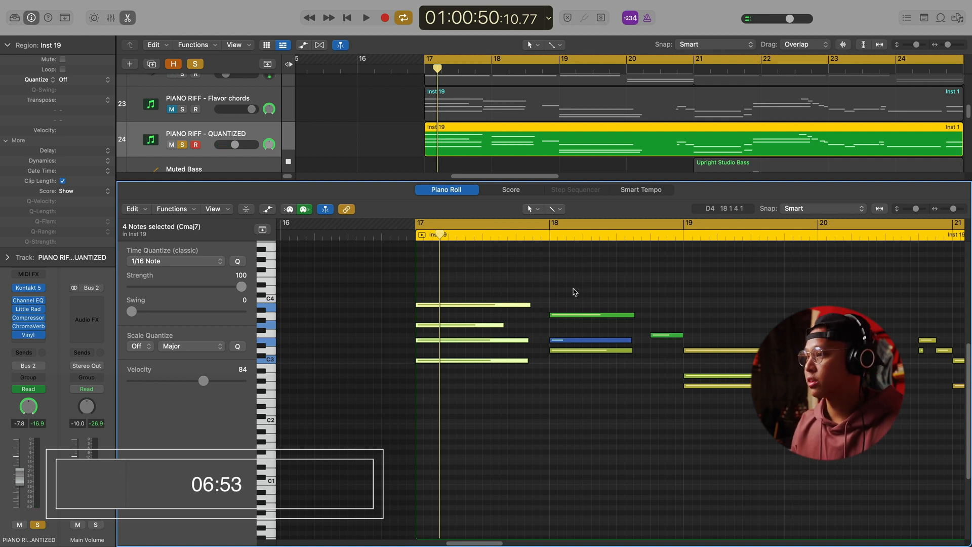
{"action": "key", "text": "space"}
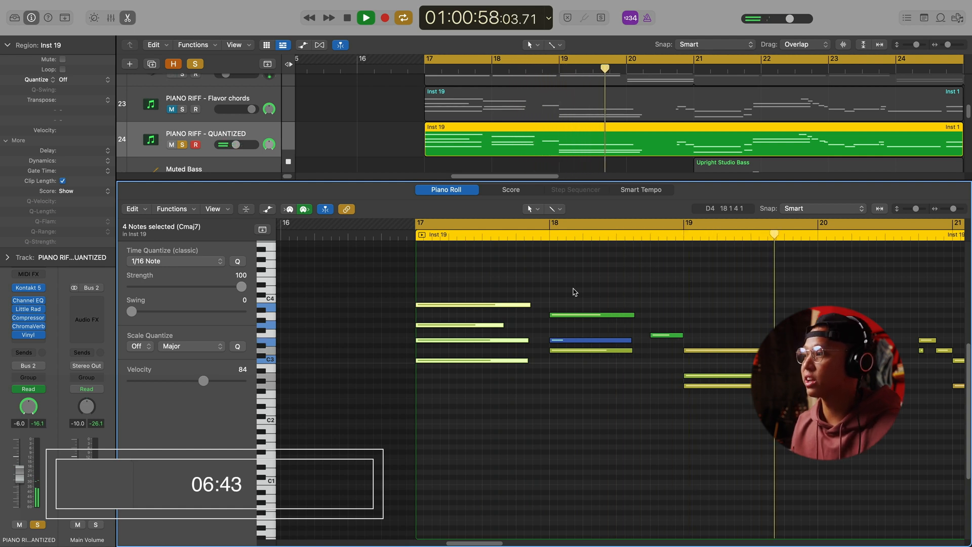
{"action": "key", "text": "space"}
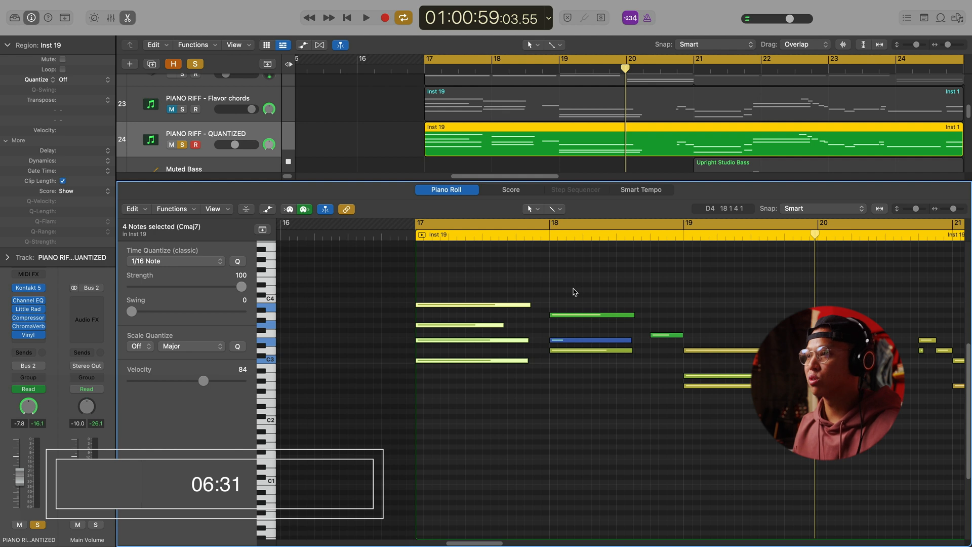
{"action": "key", "text": "space"}
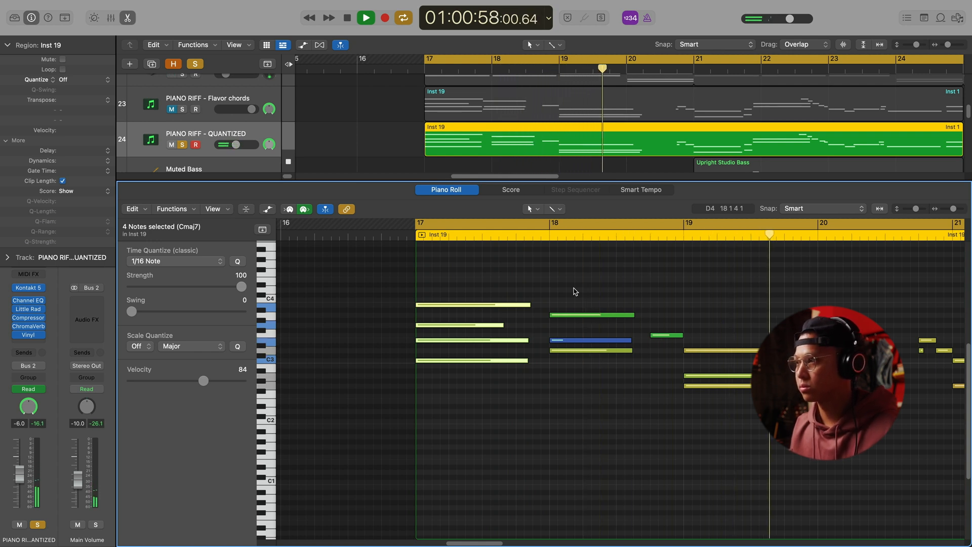
{"action": "key", "text": "space"}
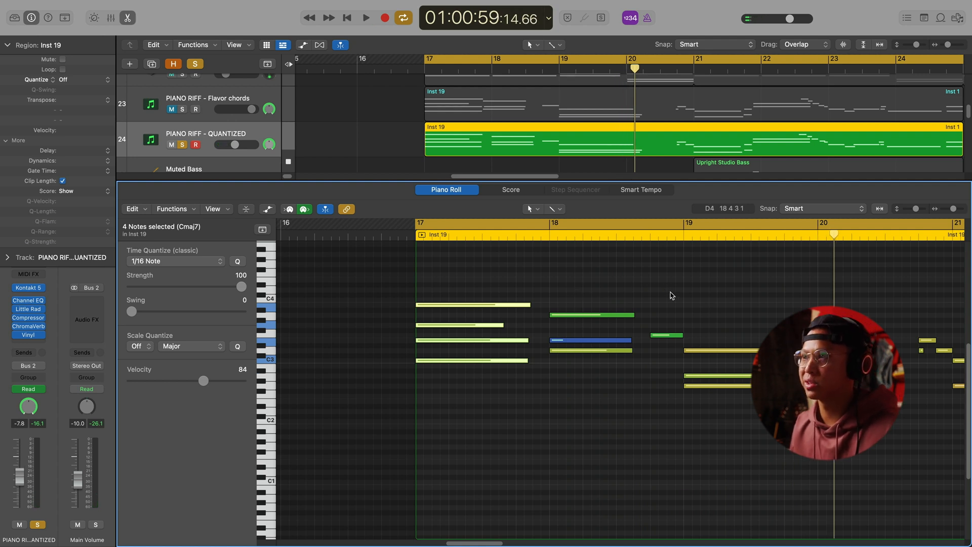
Step: Solo the PIANO RIFF - Flavor chords track instead of QUANTIZED and select it to show its notes
{"action": "left_click", "coordinate": [182, 145]}
{"action": "left_click", "coordinate": [183, 110]}
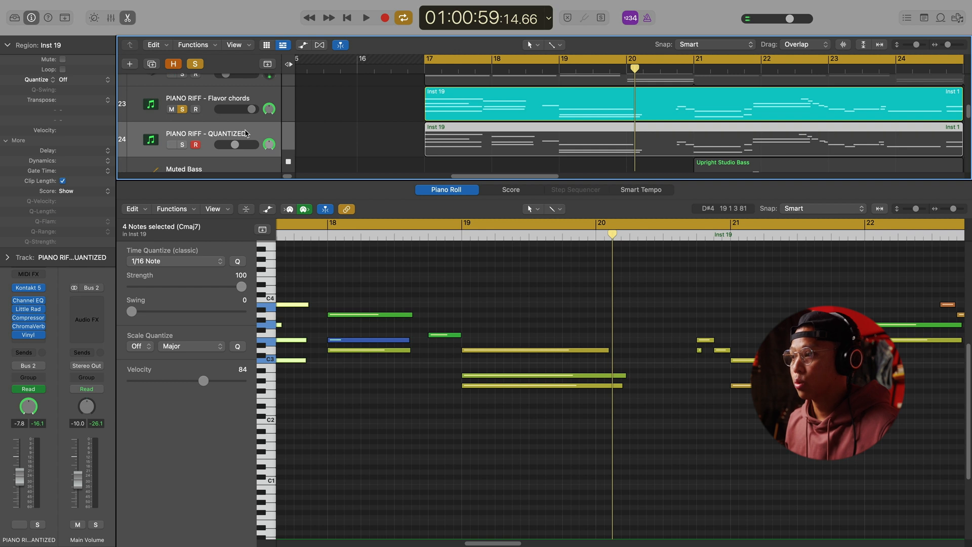
{"action": "left_click", "coordinate": [244, 98]}
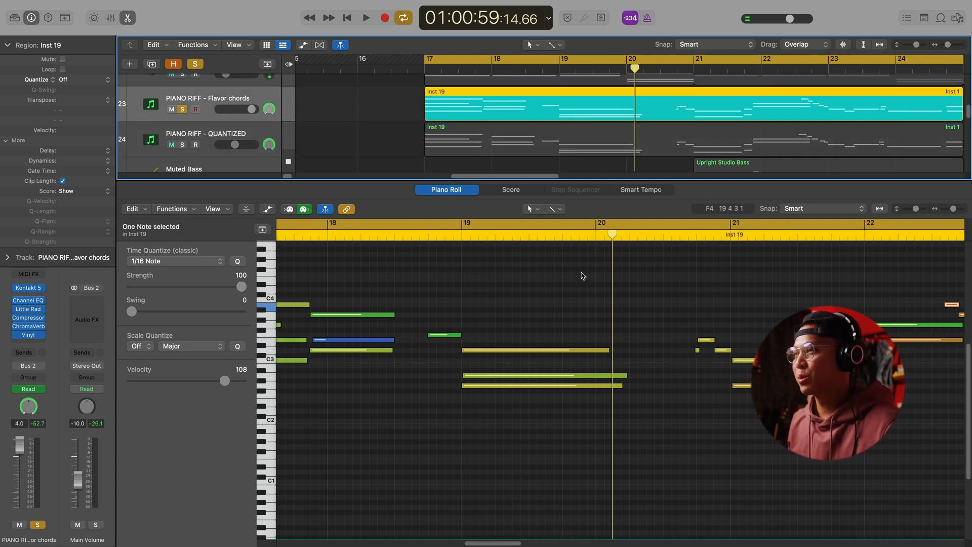
Step: Examine how the Flavor chords notes line up with the grid at bars 17 and 19, and play the soloed riff
{"action": "scroll", "coordinate": [584, 276], "scroll_direction": "left", "scroll_amount": 2}
{"action": "scroll", "coordinate": [614, 320], "scroll_direction": "left", "scroll_amount": 5}
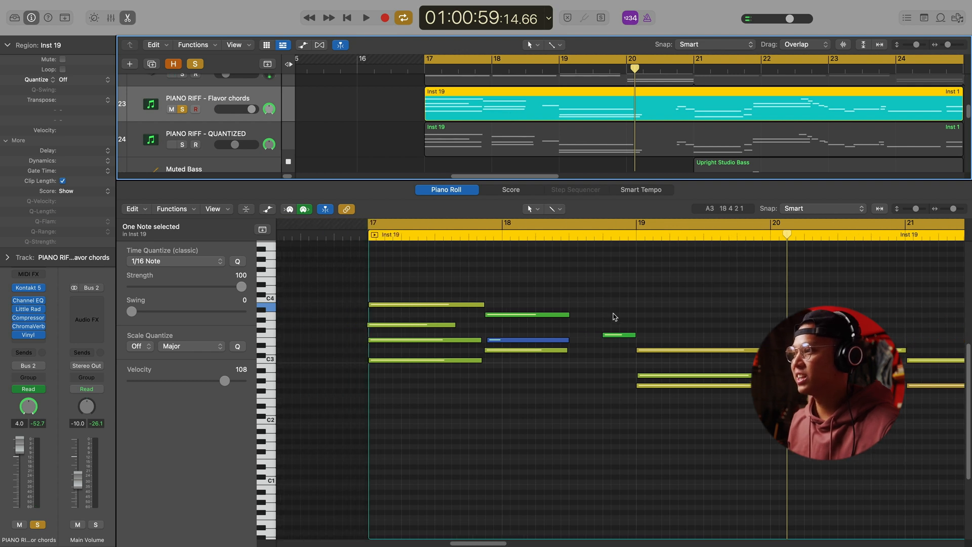
{"action": "scroll", "coordinate": [436, 286], "scroll_direction": "up", "scroll_amount": 5}
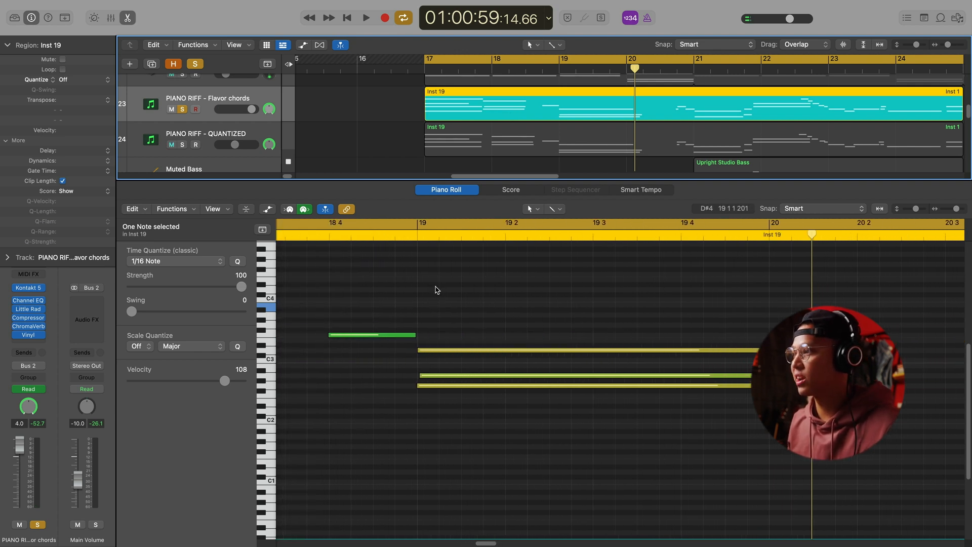
{"action": "scroll", "coordinate": [437, 290], "scroll_direction": "left", "scroll_amount": 3}
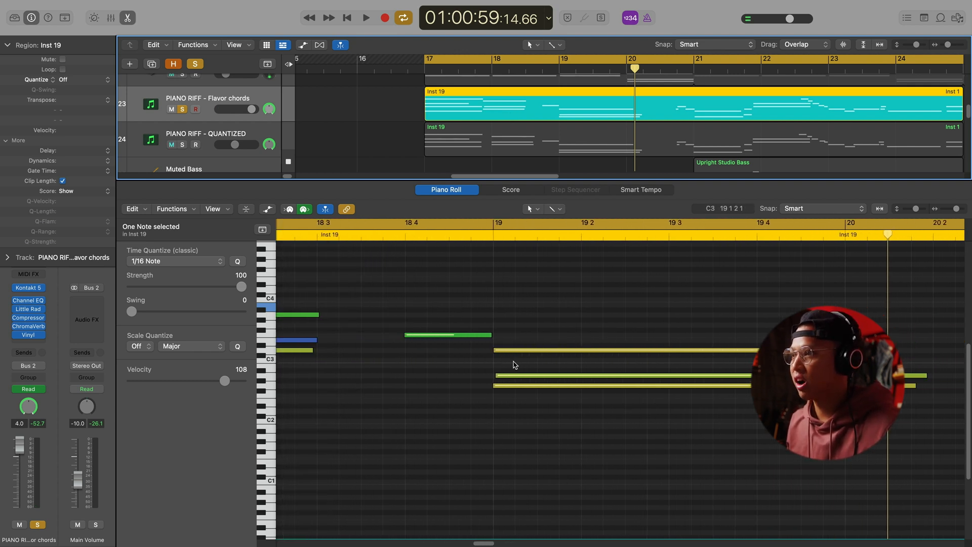
{"action": "scroll", "coordinate": [515, 365], "scroll_direction": "left", "scroll_amount": 10}
{"action": "scroll", "coordinate": [514, 366], "scroll_direction": "left", "scroll_amount": 8}
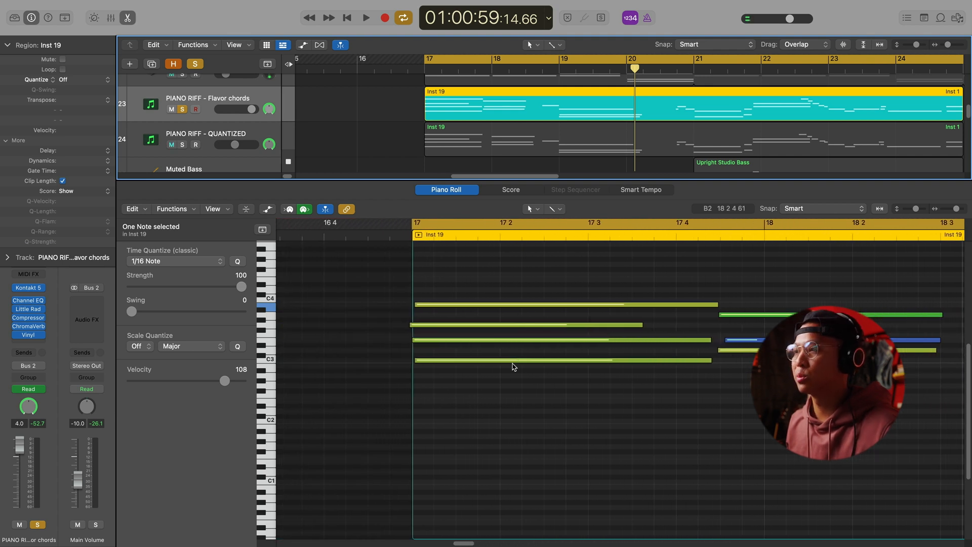
{"action": "scroll", "coordinate": [515, 367], "scroll_direction": "down", "scroll_amount": 5}
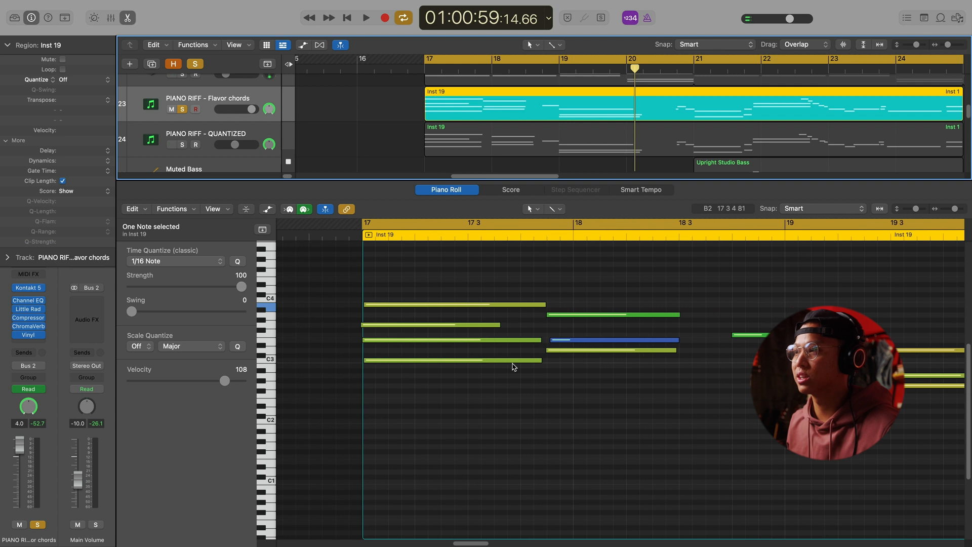
{"action": "key", "text": "space"}
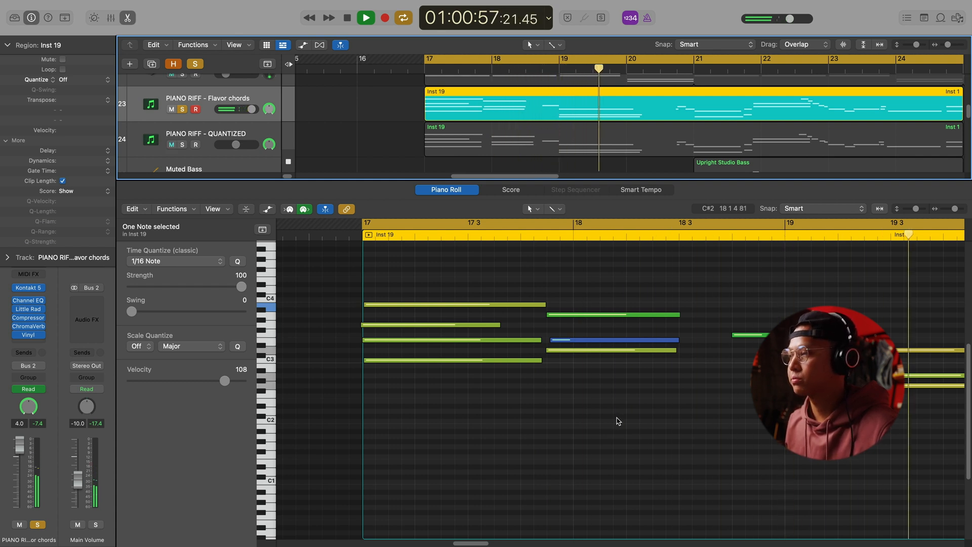
{"action": "key", "text": "space"}
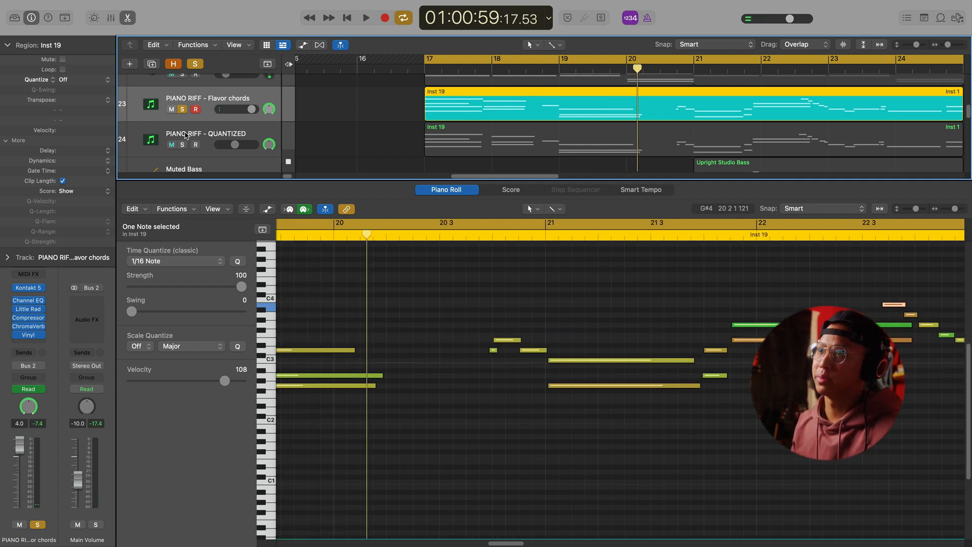
Step: Solo the PIANO RIFF - QUANTIZED track instead of Flavor chords and play it from bar 17, raising its volume during playback
{"action": "left_click", "coordinate": [182, 145]}
{"action": "left_click", "coordinate": [181, 110]}
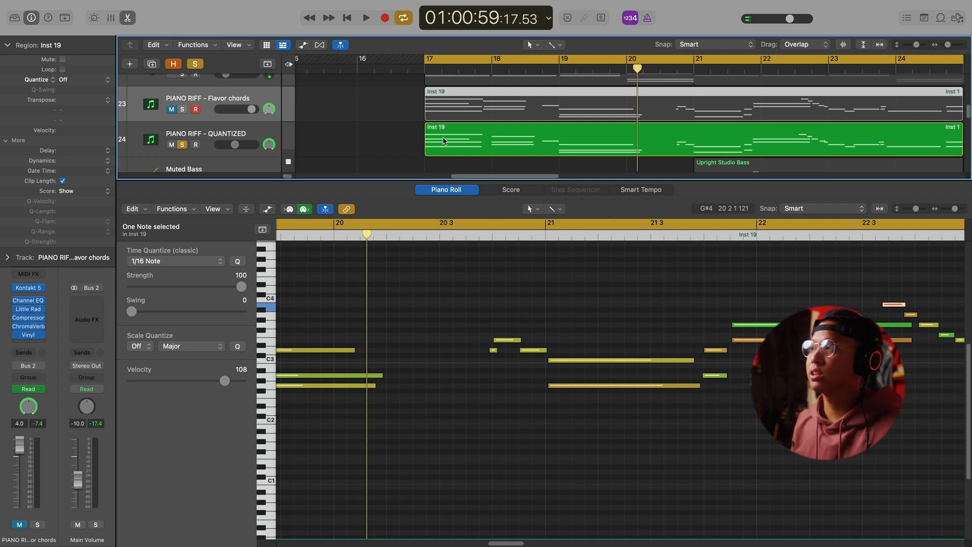
{"action": "key", "text": "space"}
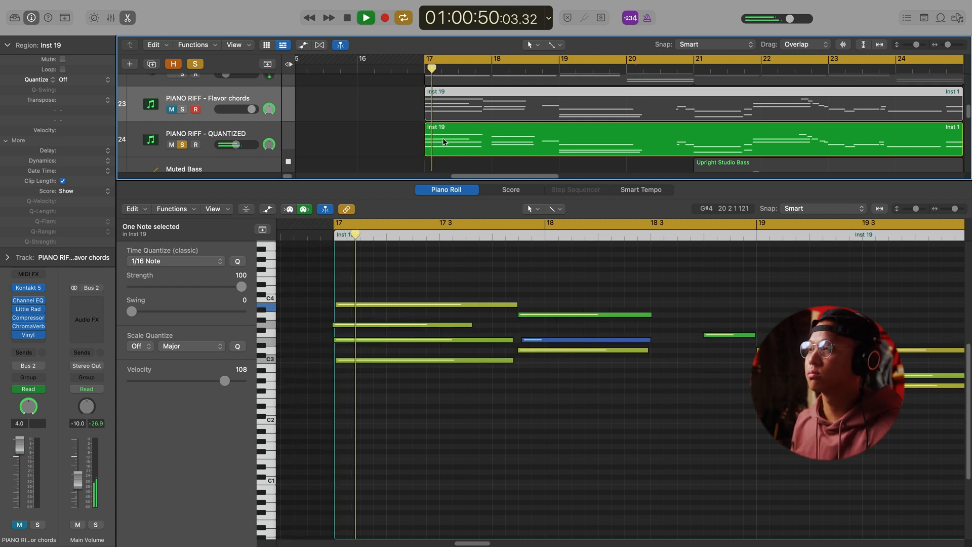
{"action": "left_click_drag", "start_coordinate": [229, 145], "coordinate": [254, 145]}
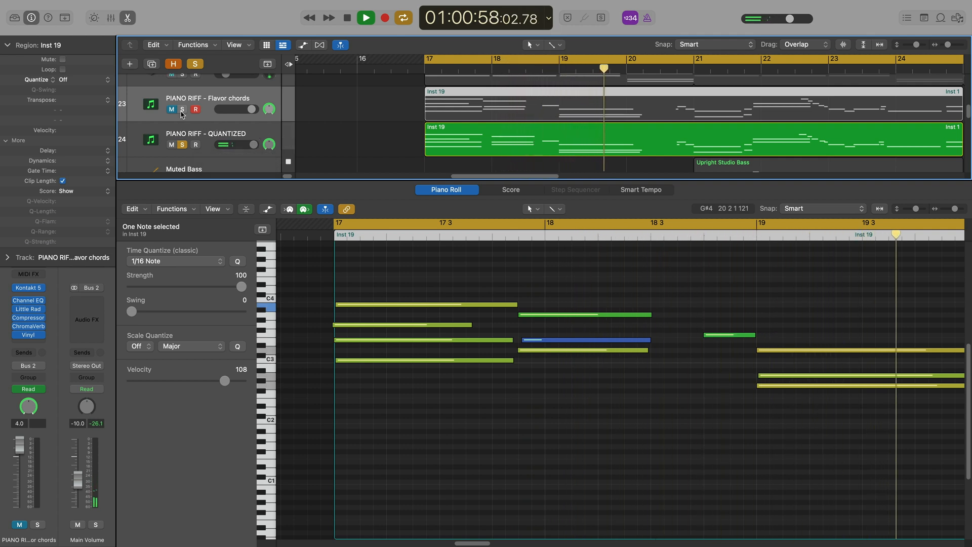
{"action": "key", "text": "space"}
Step: Solo the PIANO RIFF - Flavor chords track instead of QUANTIZED and play it, clearing the solo during playback to hear the full mix
{"action": "left_click", "coordinate": [182, 109]}
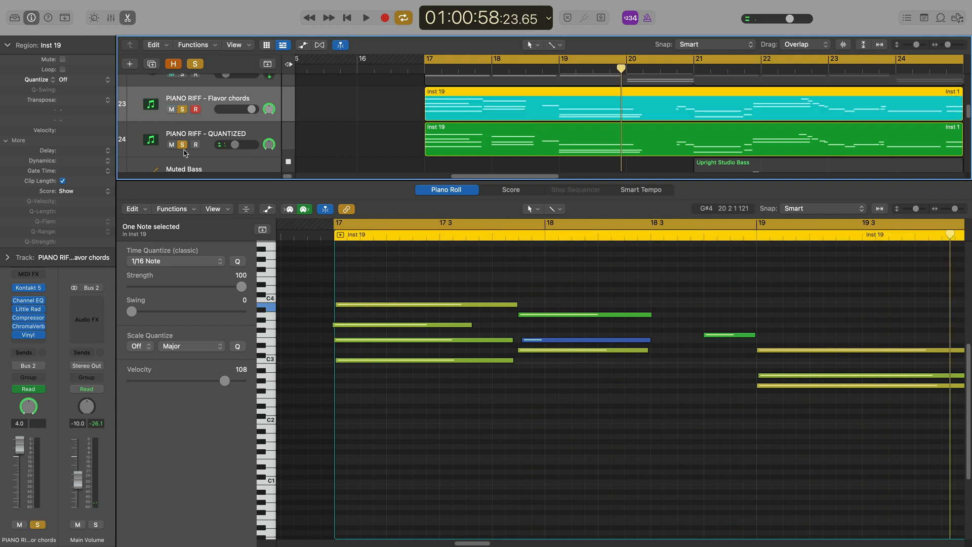
{"action": "left_click", "coordinate": [182, 145]}
{"action": "key", "text": "space"}
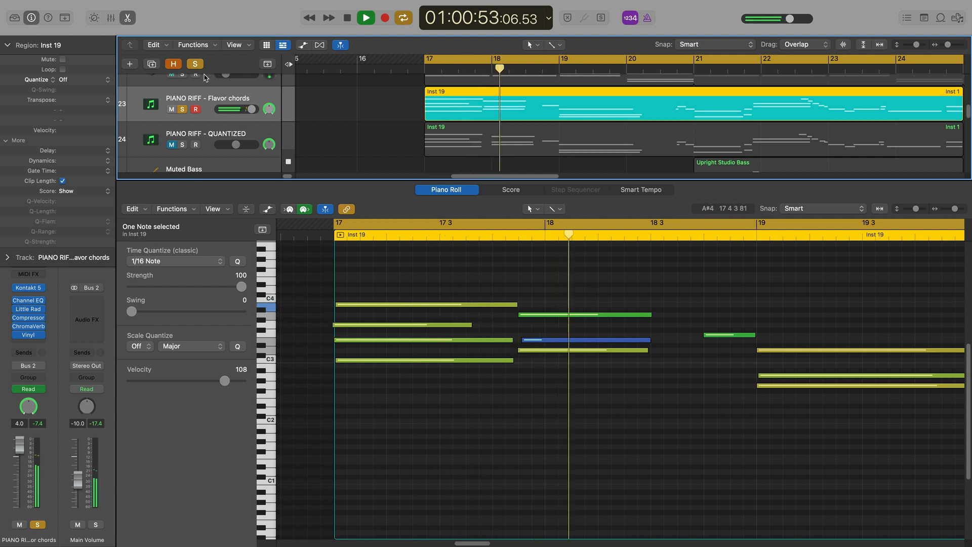
{"action": "left_click", "coordinate": [195, 64]}
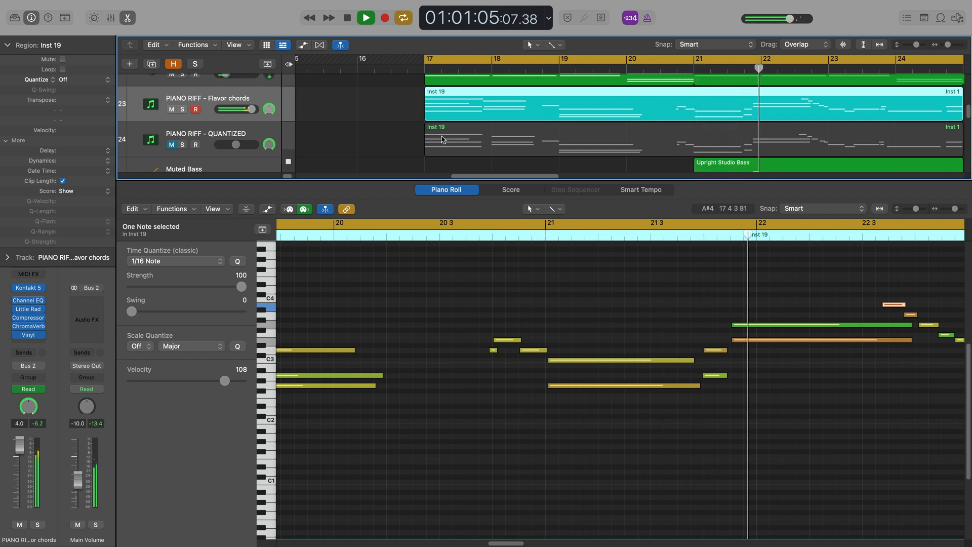
{"action": "key", "text": "space"}
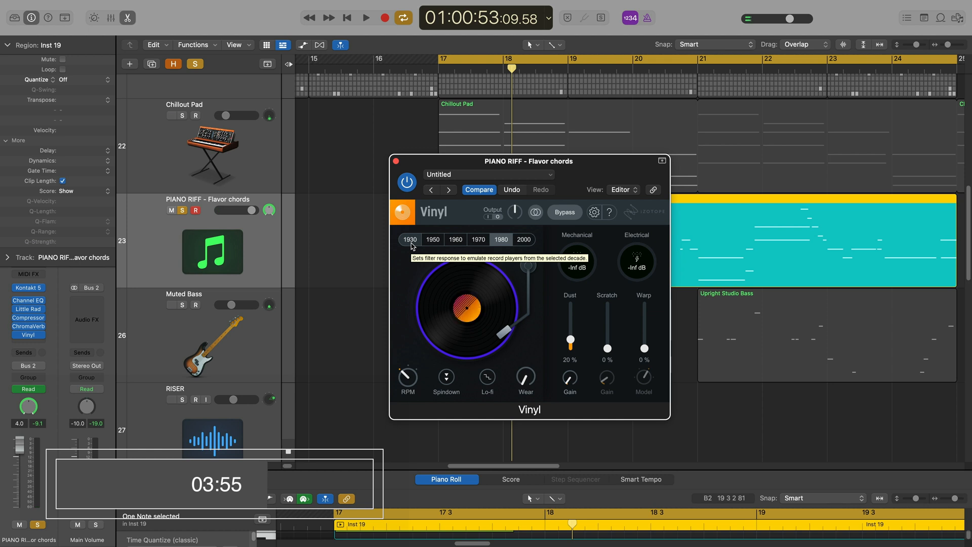
Step: Play the soloed Flavor chords riff and audition the 1930, 1950 and 1960 decade settings in its Vinyl effect
{"action": "key", "text": "space"}
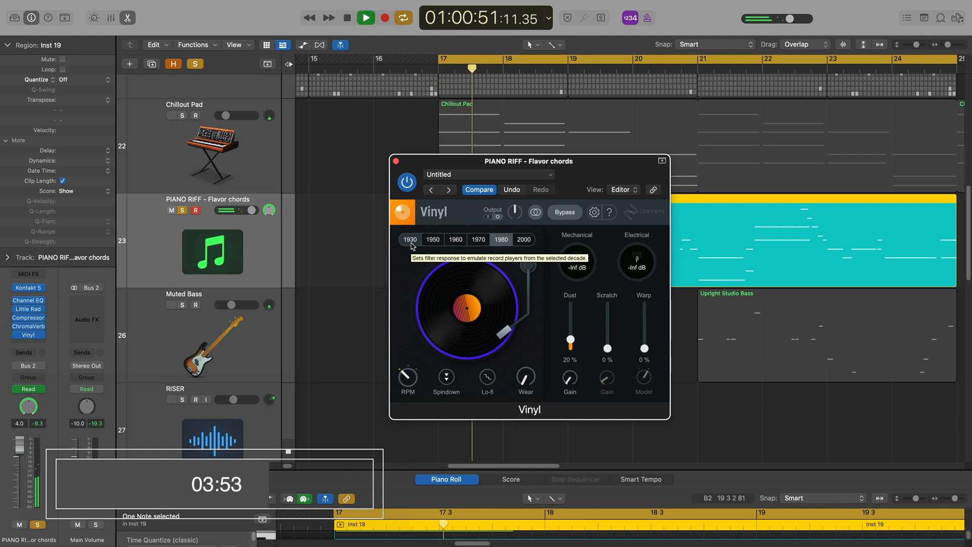
{"action": "left_click", "coordinate": [412, 245]}
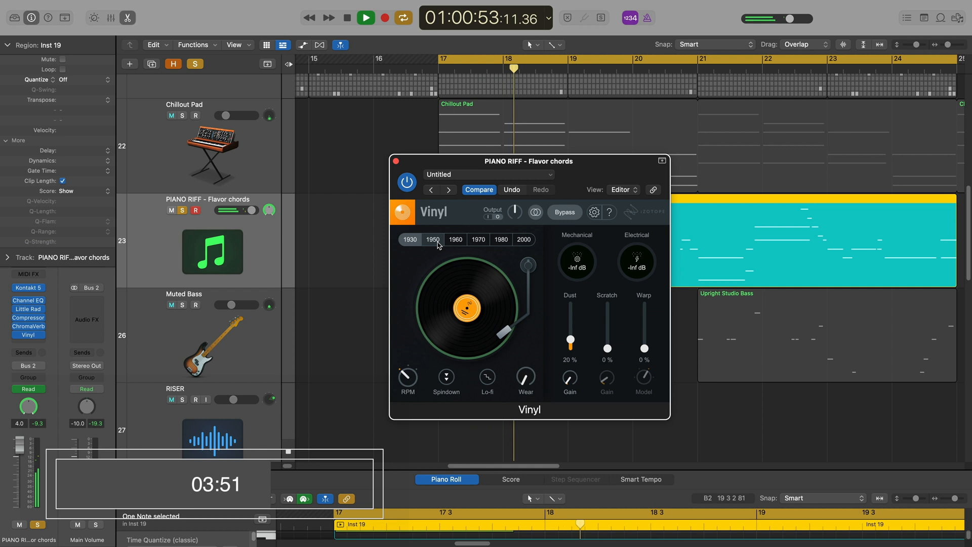
{"action": "left_click", "coordinate": [434, 240]}
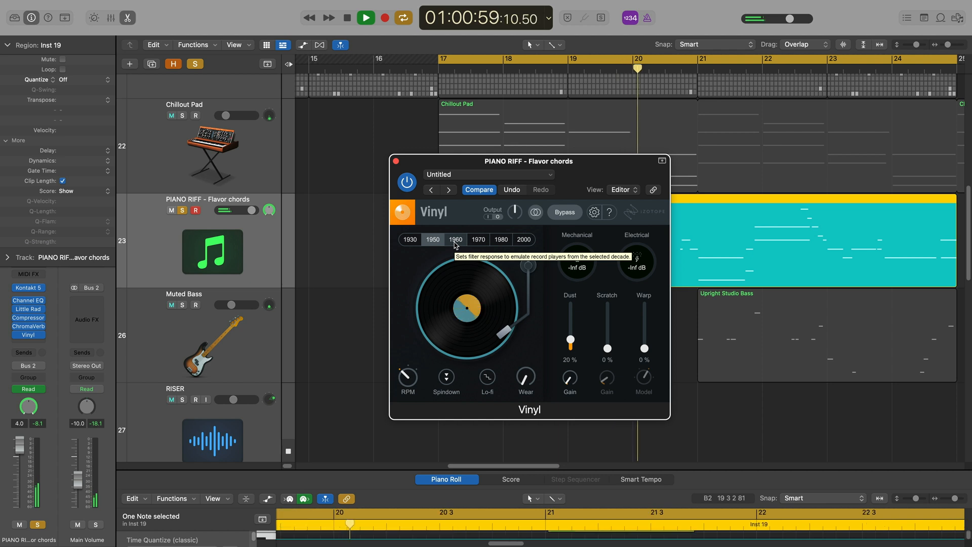
{"action": "left_click", "coordinate": [455, 243]}
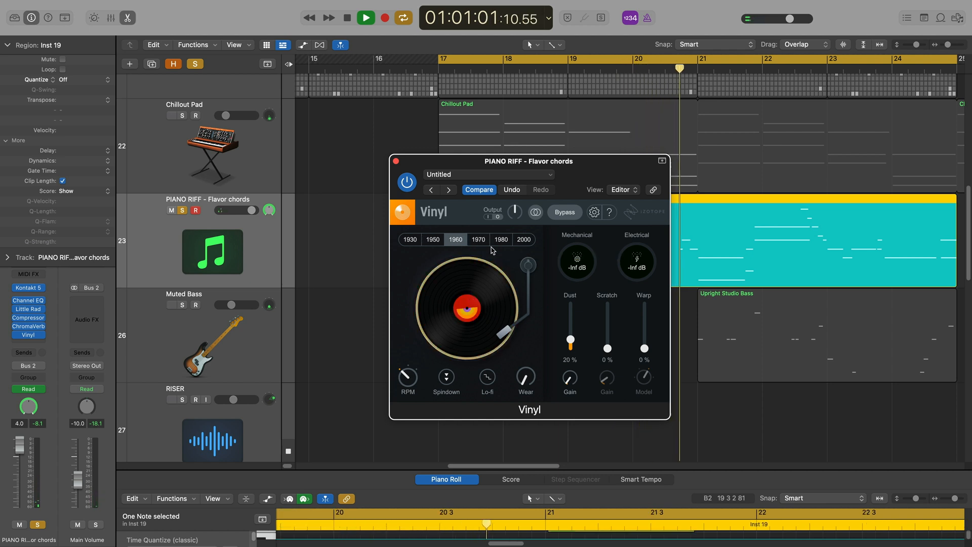
Step: Try a different Vinyl RPM and restore it, and audition Dust at 54%, Scratch at 28% and Warp at 17% during playback
{"action": "left_click", "coordinate": [408, 377]}
{"action": "left_click_drag", "start_coordinate": [395, 327], "coordinate": [396, 258]}
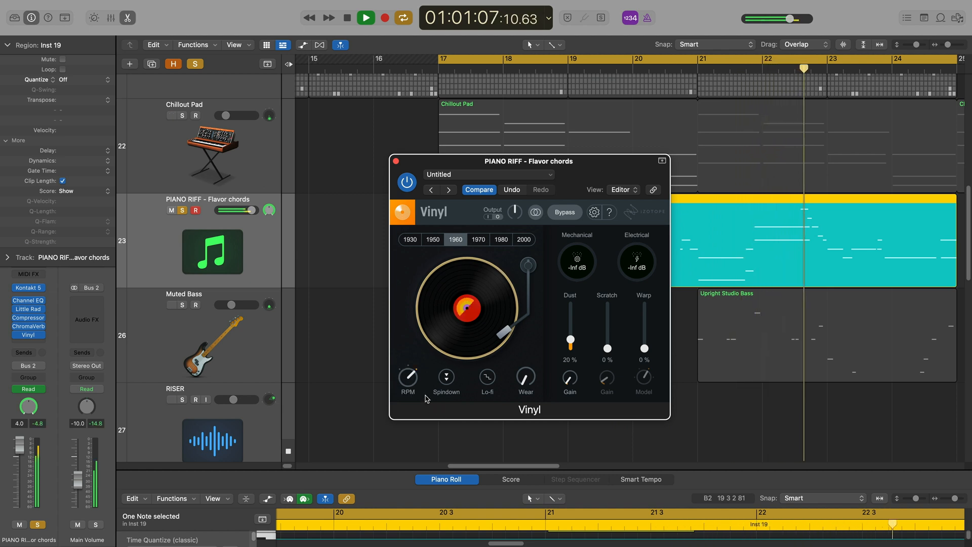
{"action": "left_click", "coordinate": [406, 377]}
{"action": "left_click_drag", "start_coordinate": [573, 351], "coordinate": [610, 340]}
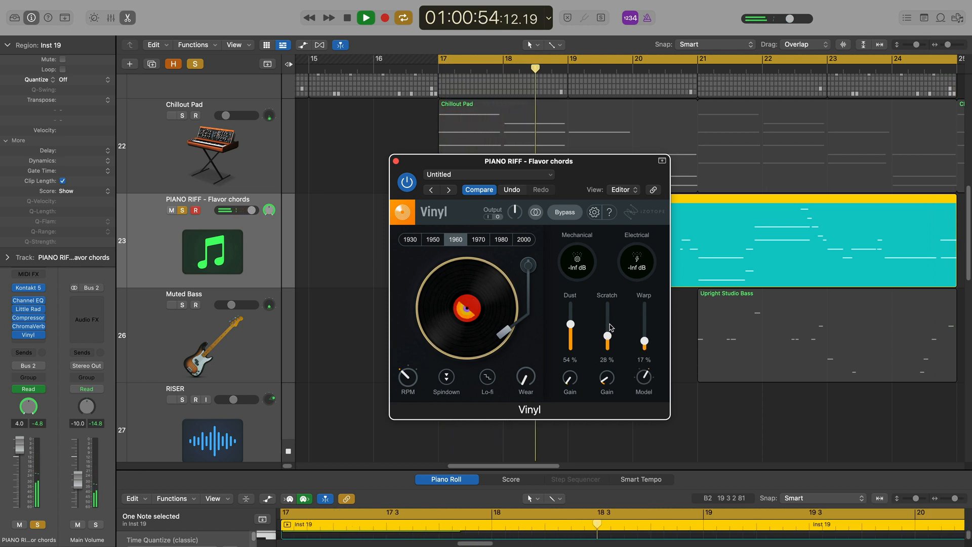
{"action": "key", "text": "space"}
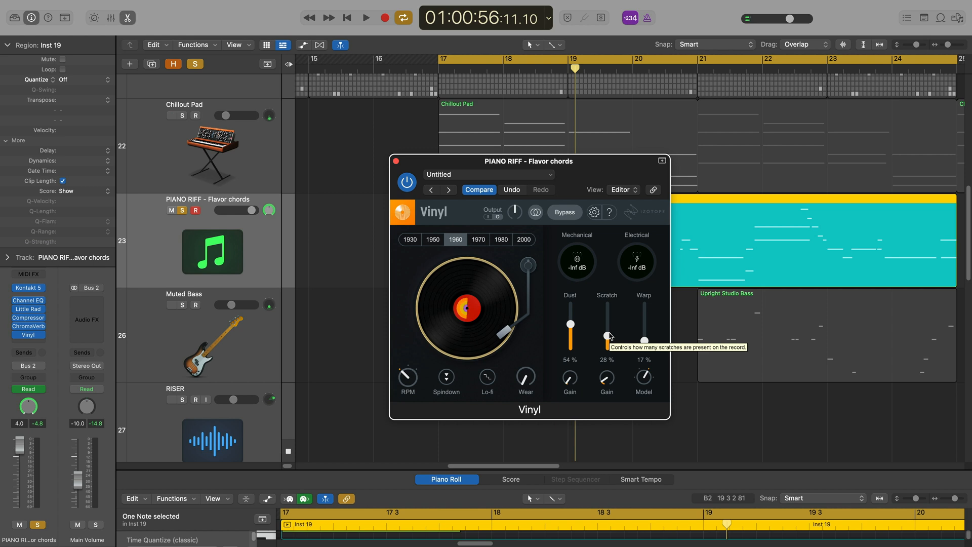
Step: Set Vinyl's Scratch and Warp to 0% and Dust to 20%, and choose the 1980 decade setting
{"action": "left_click_drag", "start_coordinate": [609, 336], "coordinate": [610, 382]}
{"action": "left_click_drag", "start_coordinate": [648, 348], "coordinate": [619, 368]}
{"action": "left_click_drag", "start_coordinate": [569, 325], "coordinate": [574, 332]}
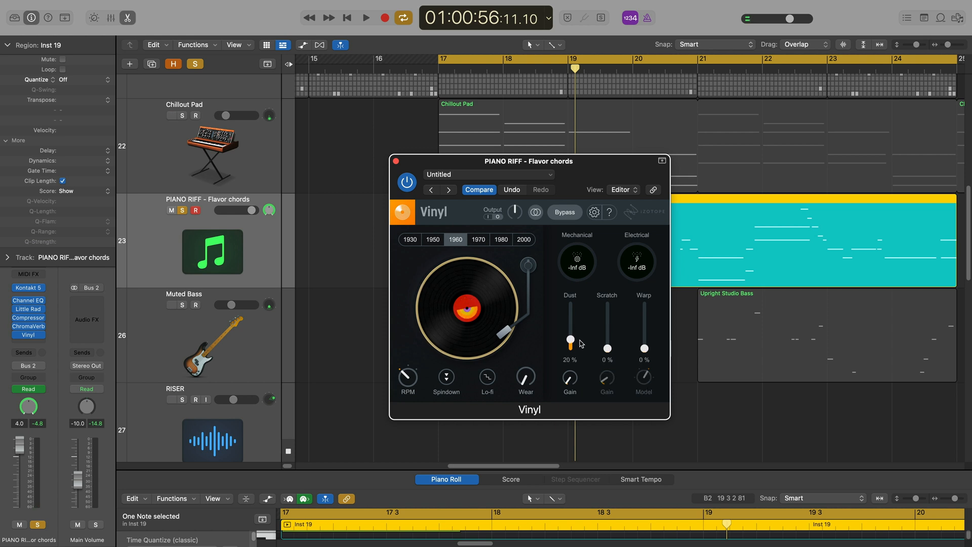
{"action": "left_click", "coordinate": [501, 239]}
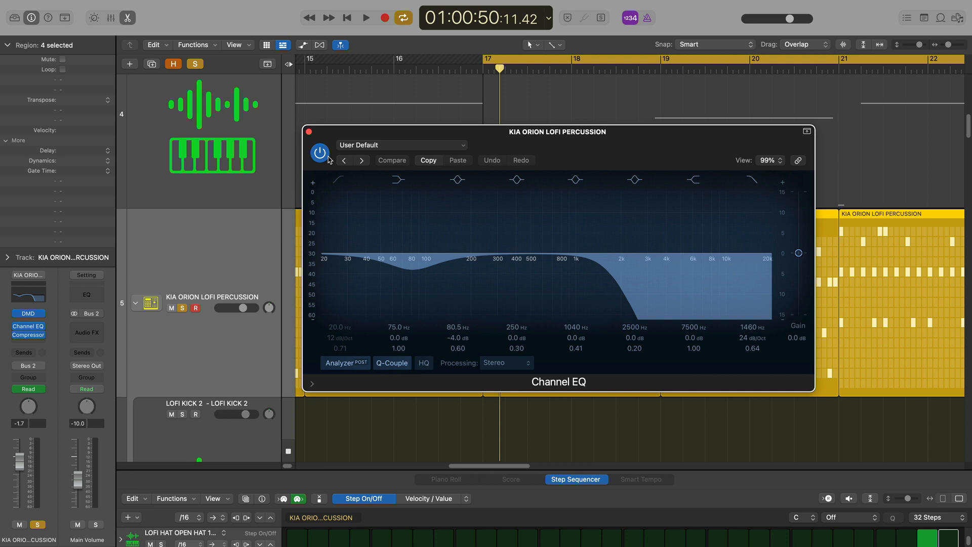
Step: Play the soloed KIA ORION LOFI PERCUSSION track while switching its Channel EQ off and on to compare the drum sound
{"action": "left_click", "coordinate": [320, 153]}
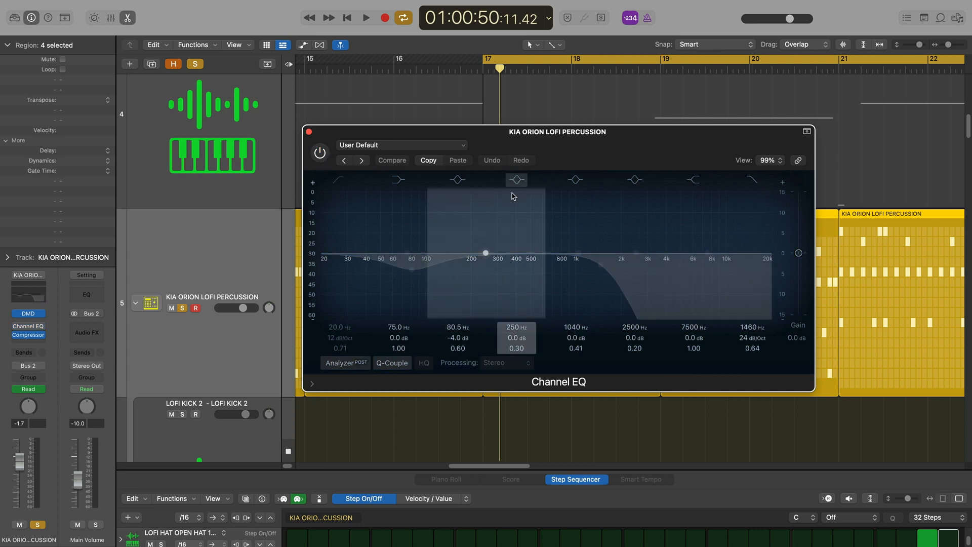
{"action": "key", "text": "space"}
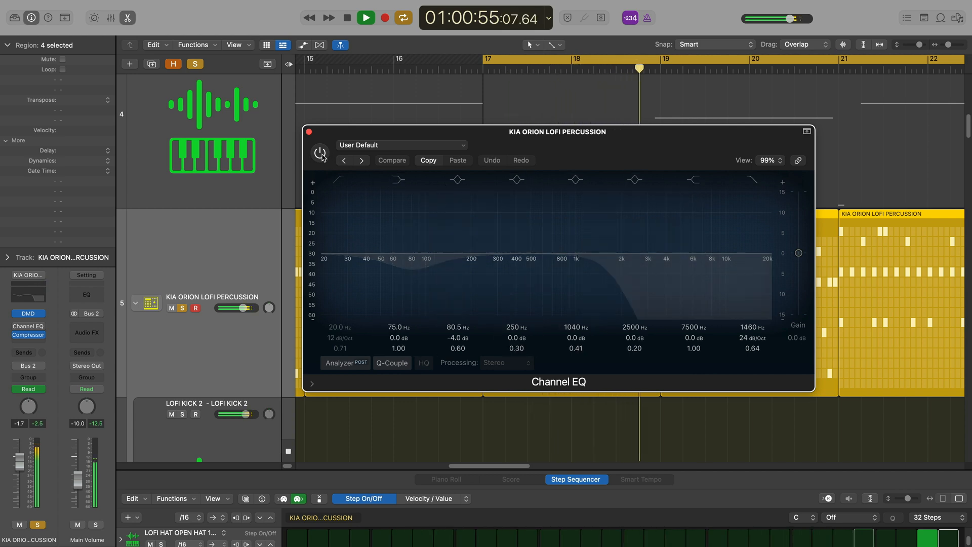
{"action": "left_click", "coordinate": [320, 153]}
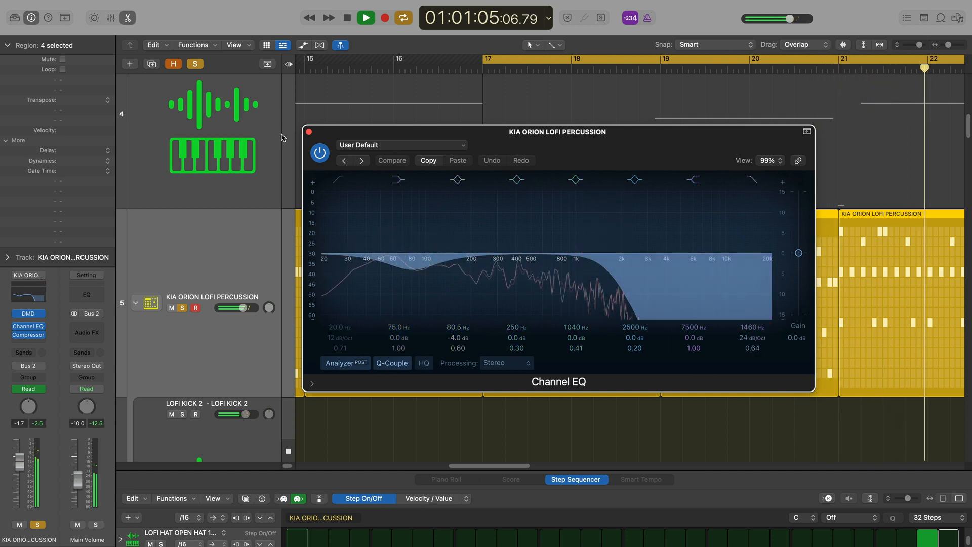
{"action": "left_click", "coordinate": [320, 153]}
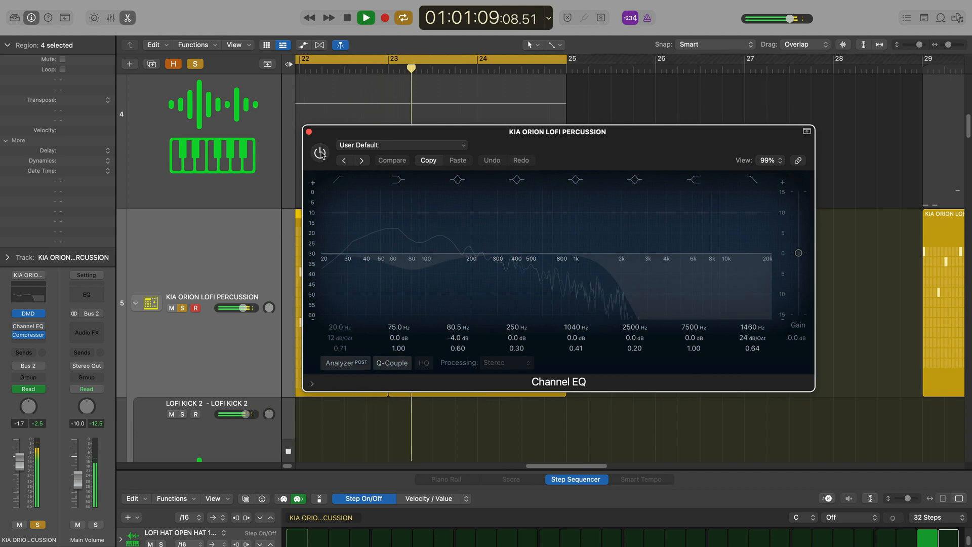
{"action": "left_click", "coordinate": [320, 152]}
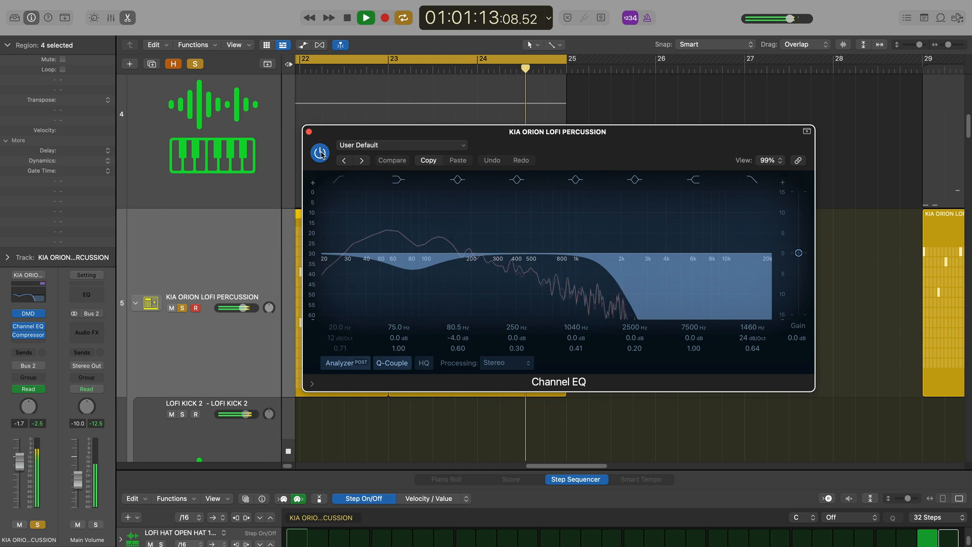
{"action": "key", "text": "space"}
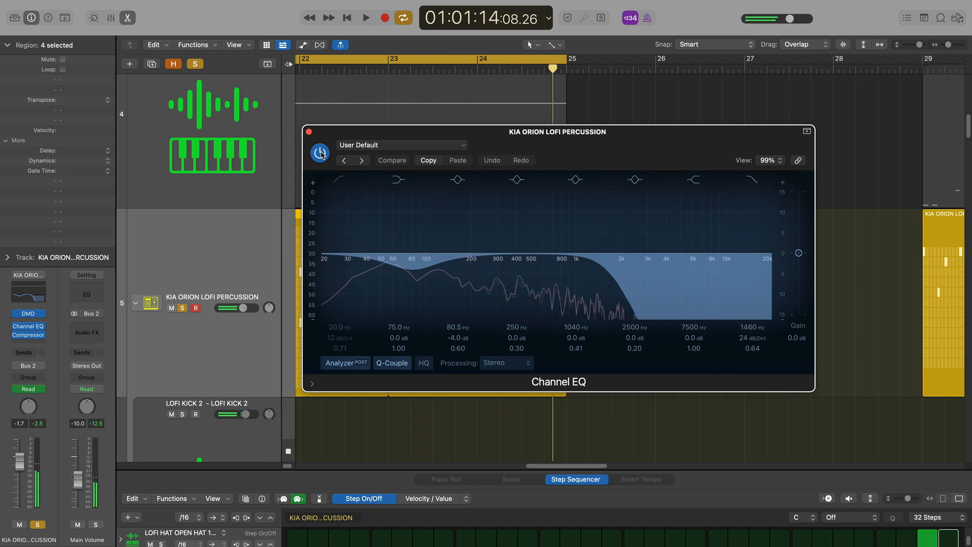
Step: Unsolo the KIA ORION LOFI PERCUSSION track and play the full mix with its Channel EQ bypassed and re-enabled
{"action": "key", "text": "s"}
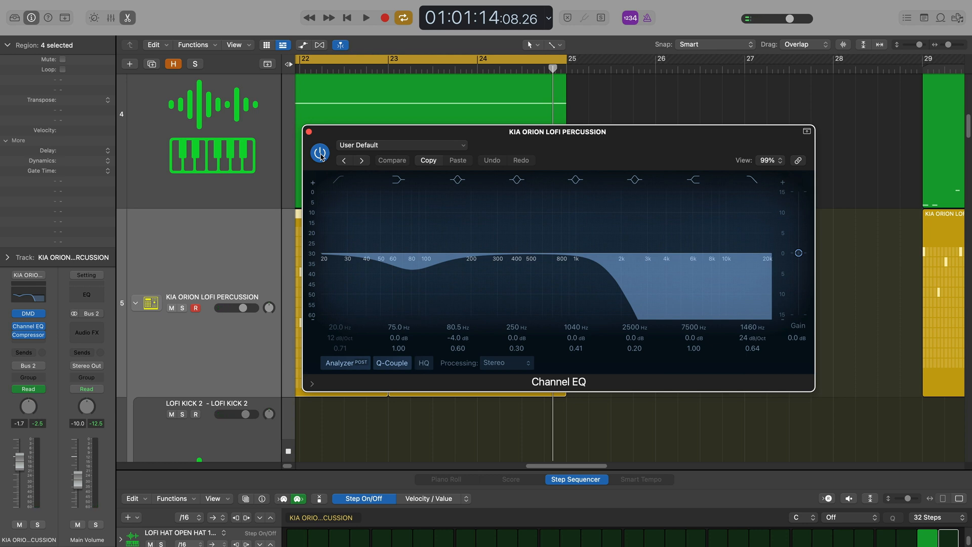
{"action": "left_click", "coordinate": [320, 154]}
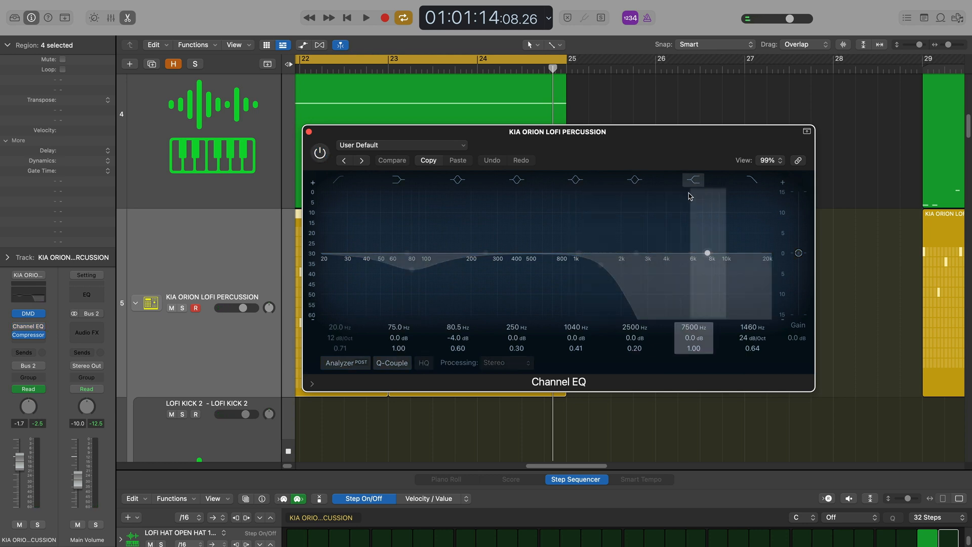
{"action": "key", "text": "space"}
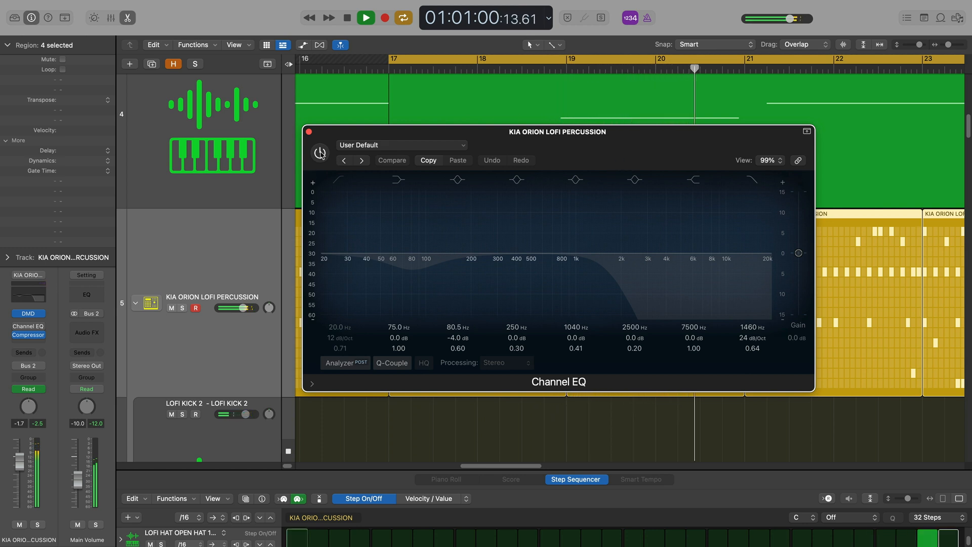
{"action": "left_click", "coordinate": [320, 153]}
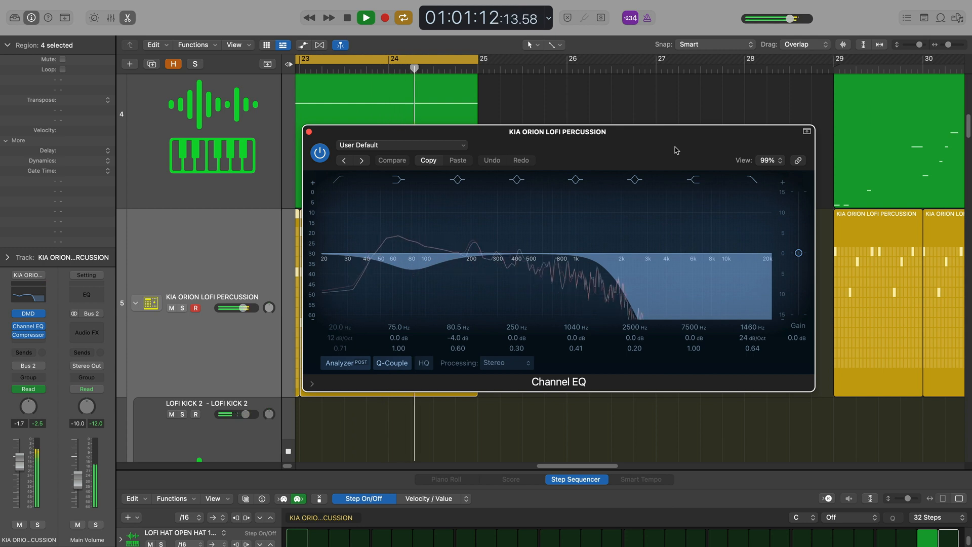
{"action": "key", "text": "space"}
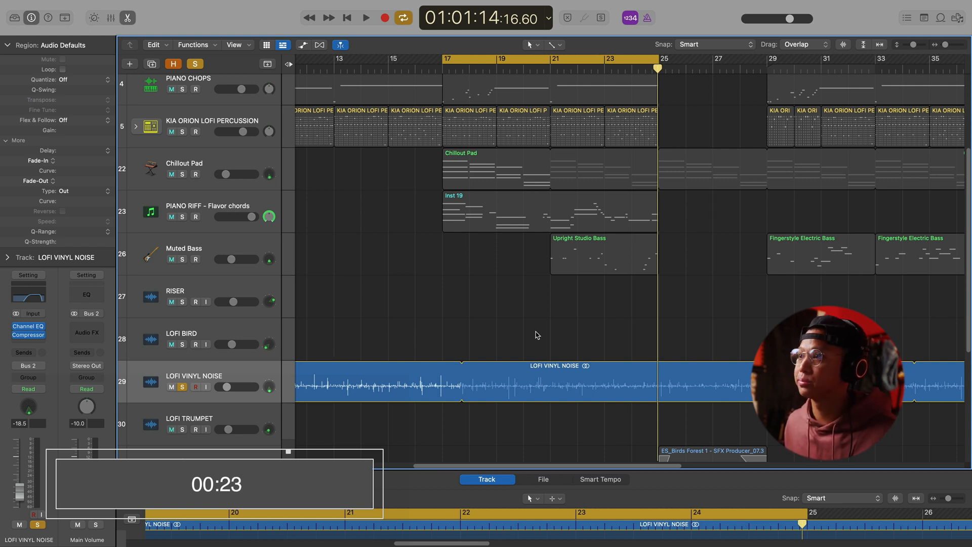
Step: Play the soloed LOFI VINYL NOISE track, unsolo it, and mute and unmute it to compare the full mix with and without it
{"action": "key", "text": "space"}
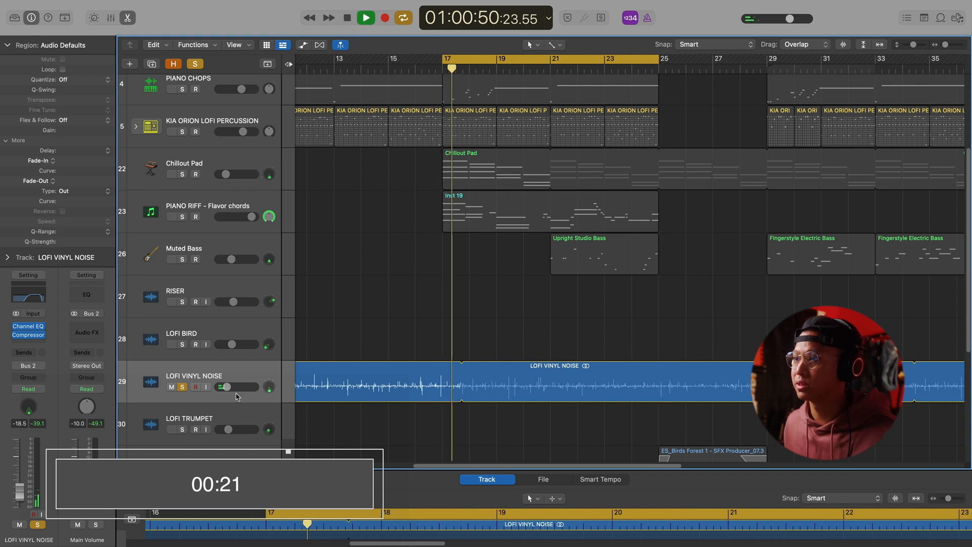
{"action": "left_click", "coordinate": [183, 387]}
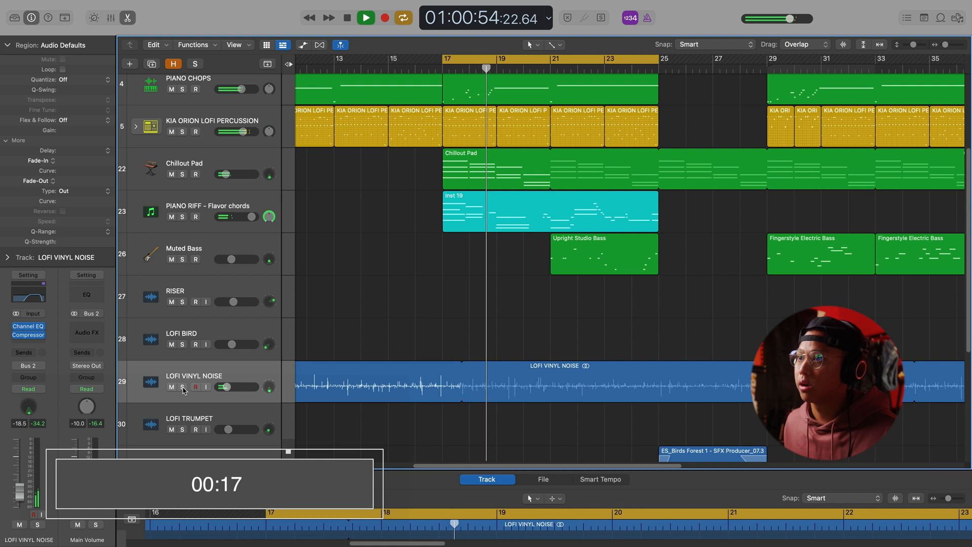
{"action": "left_click", "coordinate": [173, 388]}
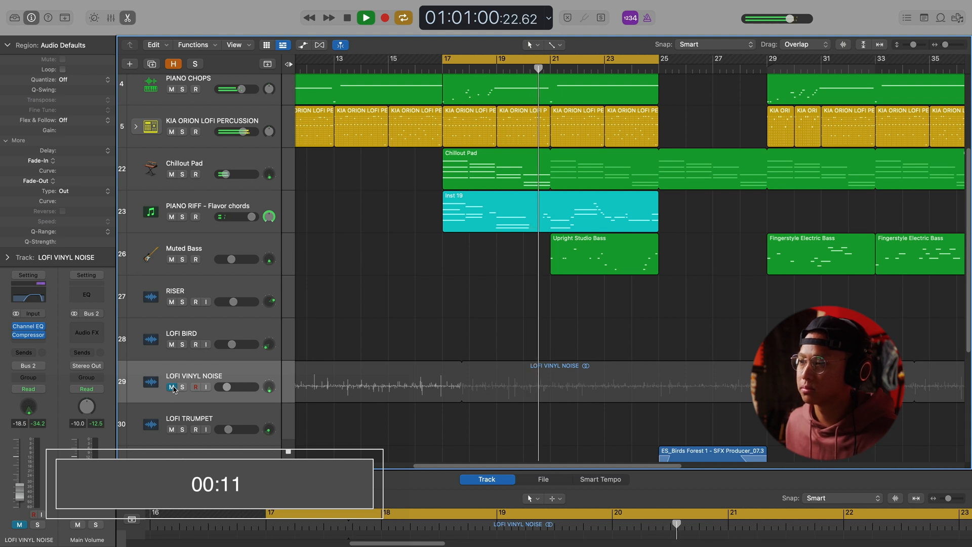
{"action": "left_click", "coordinate": [172, 388]}
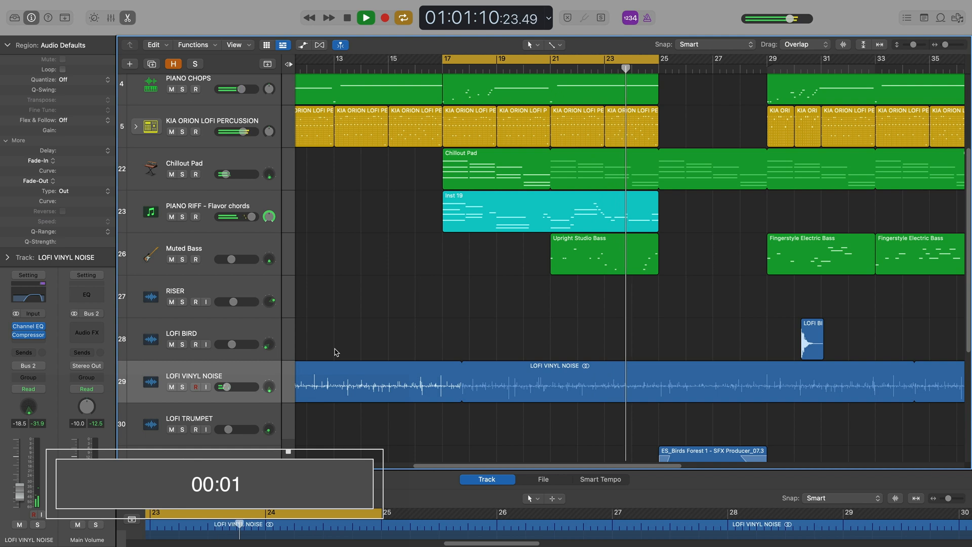
{"action": "key", "text": "space"}
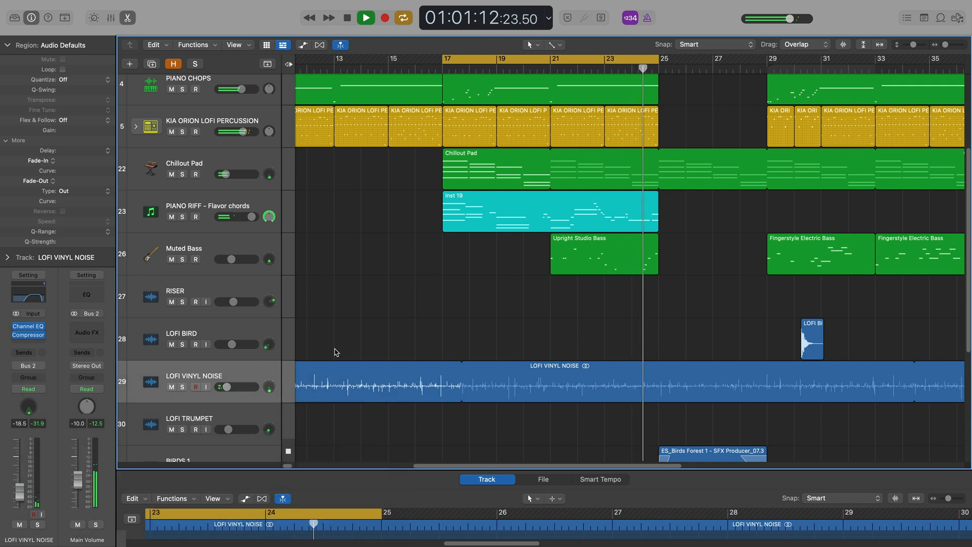